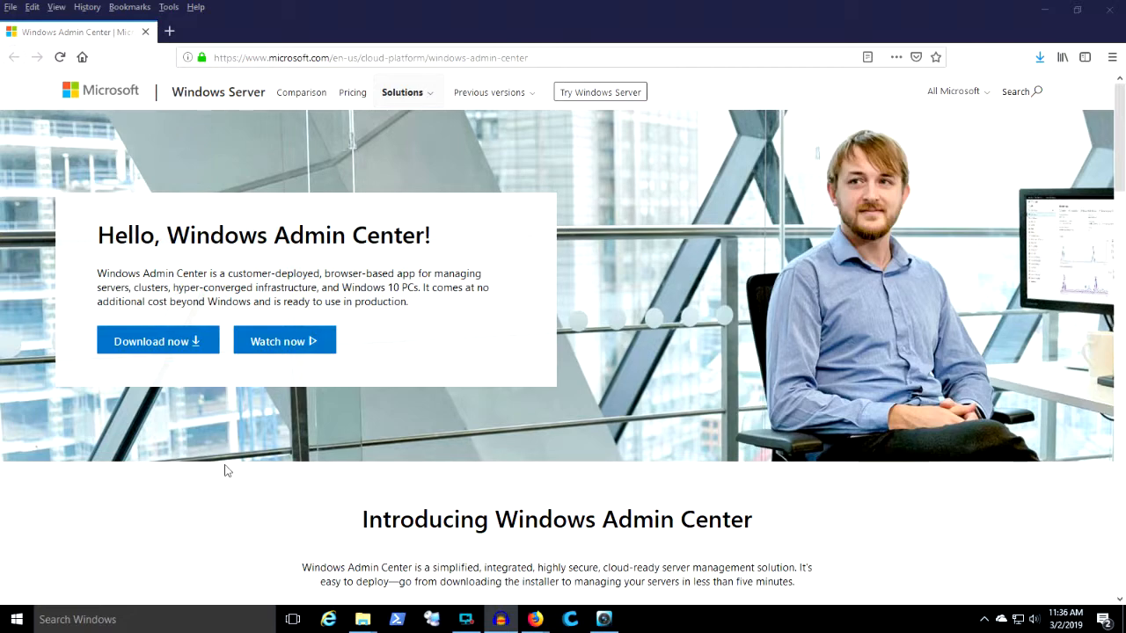
Read through the Windows Admin Center product page, covering its introduction, installation types, server management, extensions and further resources
{"action": "scroll", "coordinate": [224, 504], "scroll_direction": "down", "scroll_amount": 5}
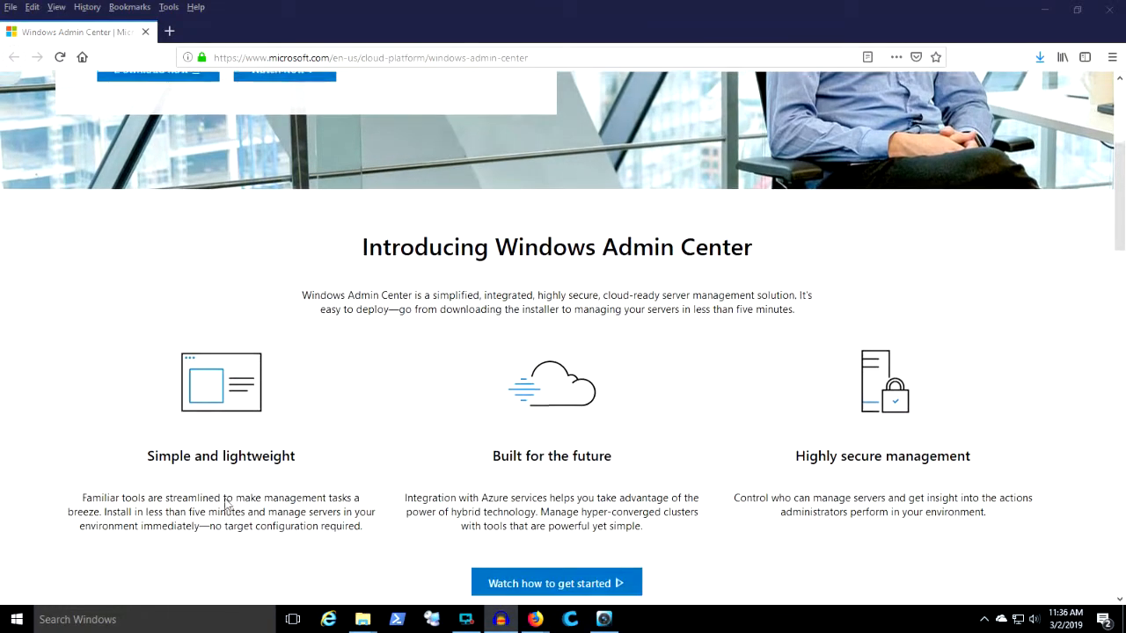
{"action": "scroll", "coordinate": [226, 499], "scroll_direction": "down", "scroll_amount": 1}
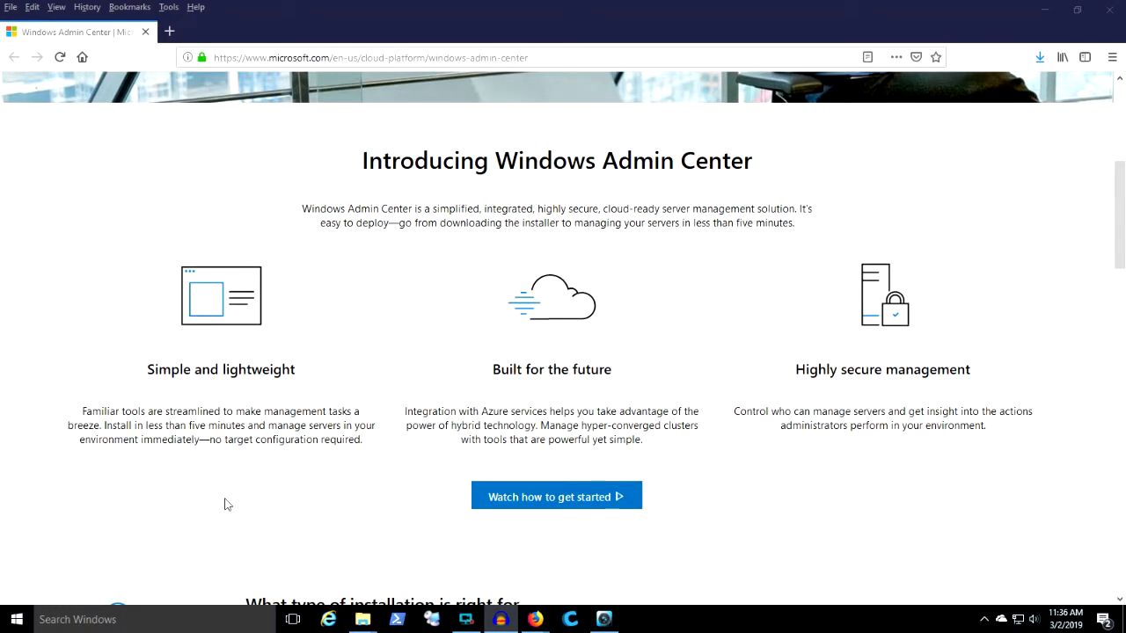
{"action": "scroll", "coordinate": [225, 504], "scroll_direction": "down", "scroll_amount": 3}
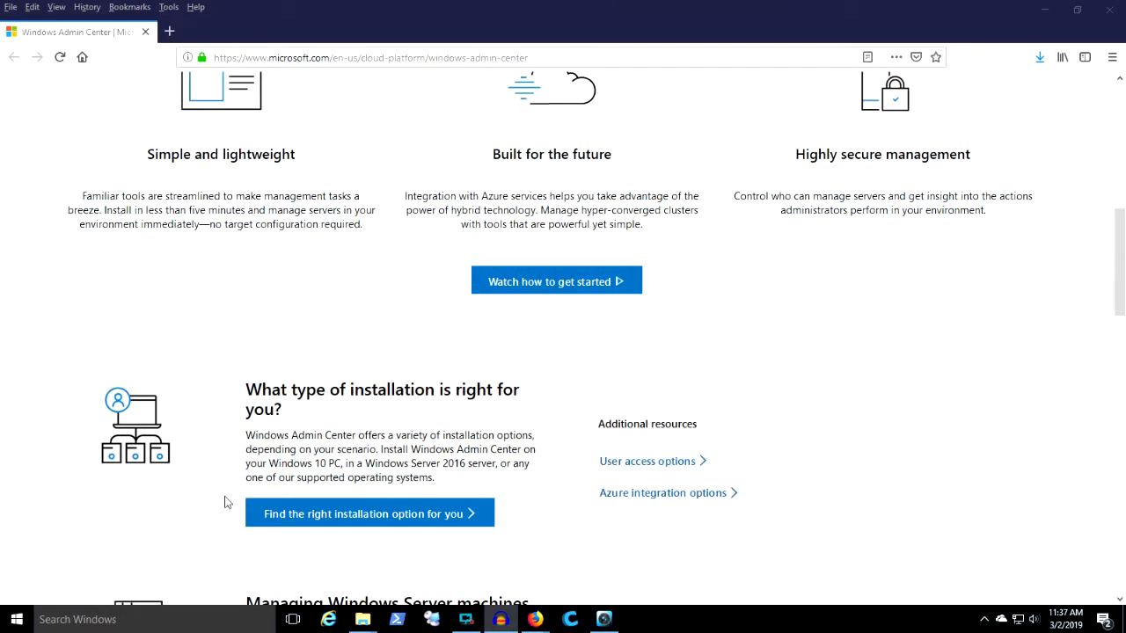
{"action": "scroll", "coordinate": [225, 501], "scroll_direction": "down", "scroll_amount": 1}
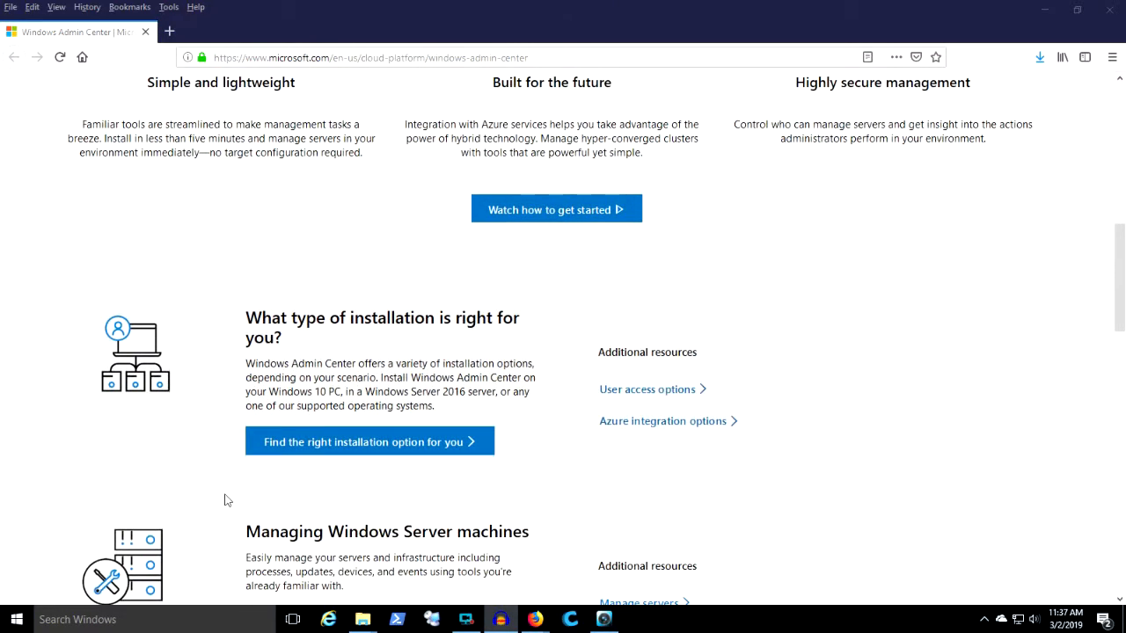
{"action": "scroll", "coordinate": [226, 501], "scroll_direction": "down", "scroll_amount": 1}
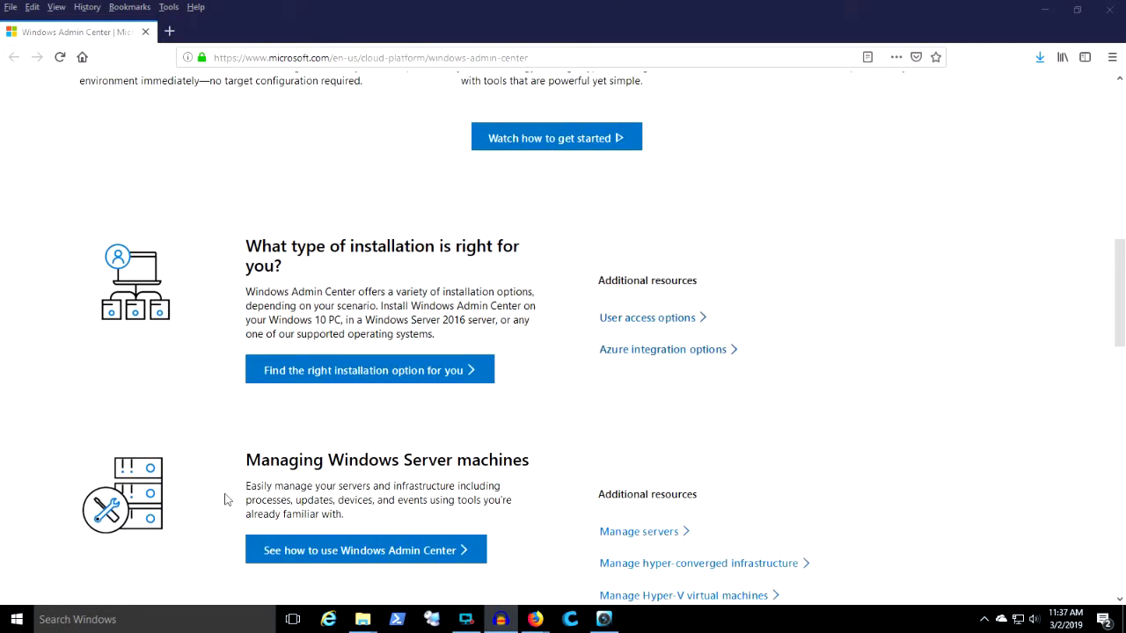
{"action": "scroll", "coordinate": [225, 500], "scroll_direction": "down", "scroll_amount": 1}
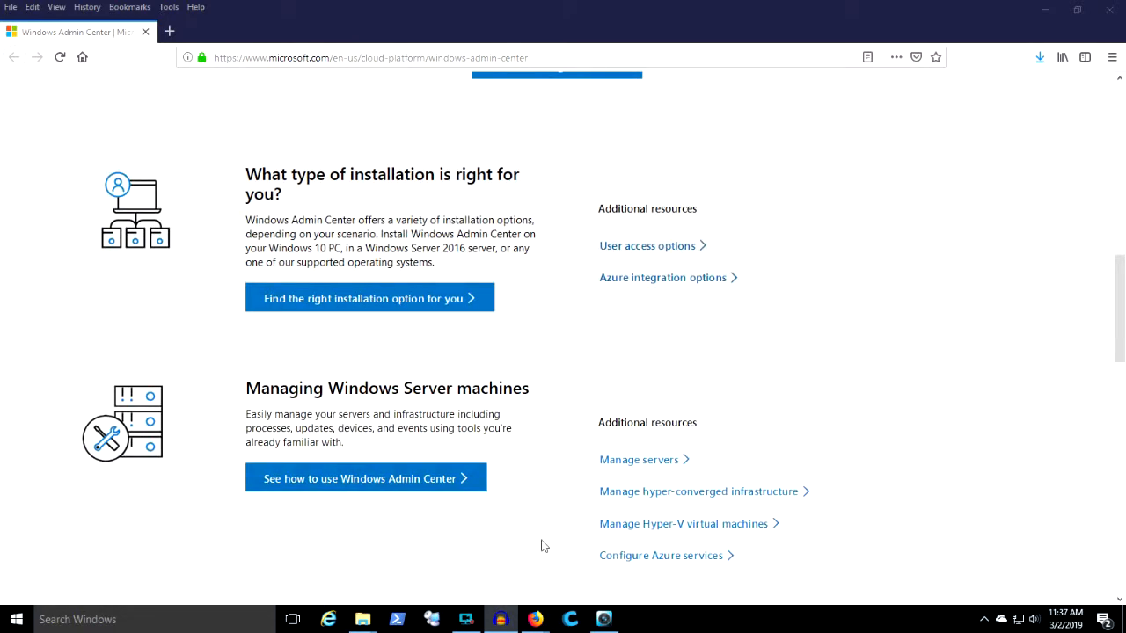
{"action": "scroll", "coordinate": [543, 546], "scroll_direction": "down", "scroll_amount": 3}
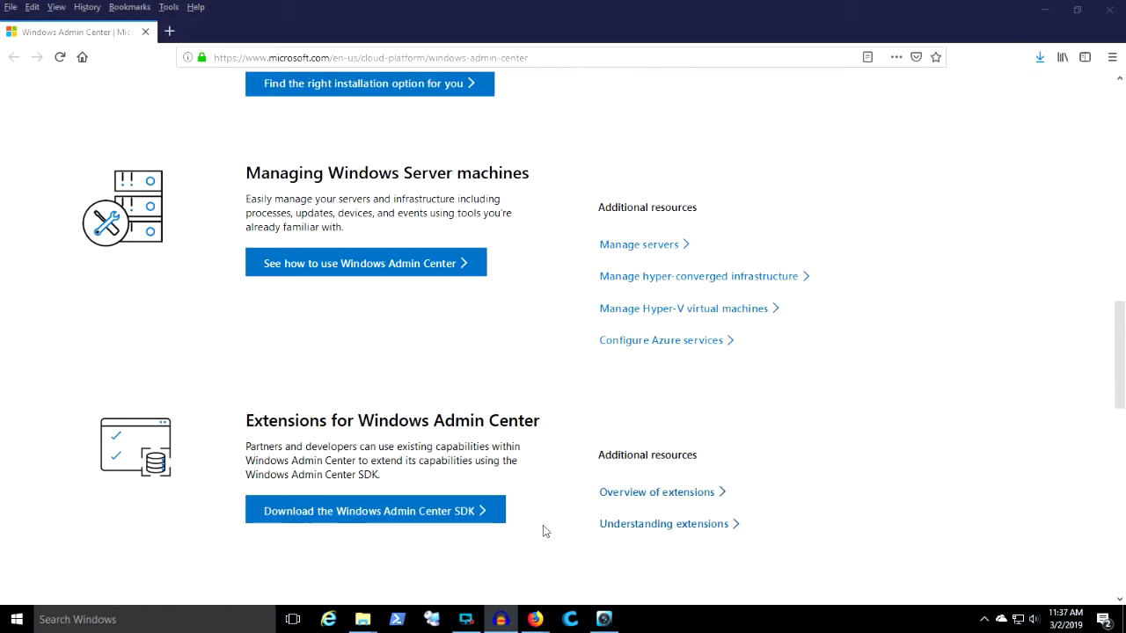
{"action": "scroll", "coordinate": [542, 525], "scroll_direction": "down", "scroll_amount": 3}
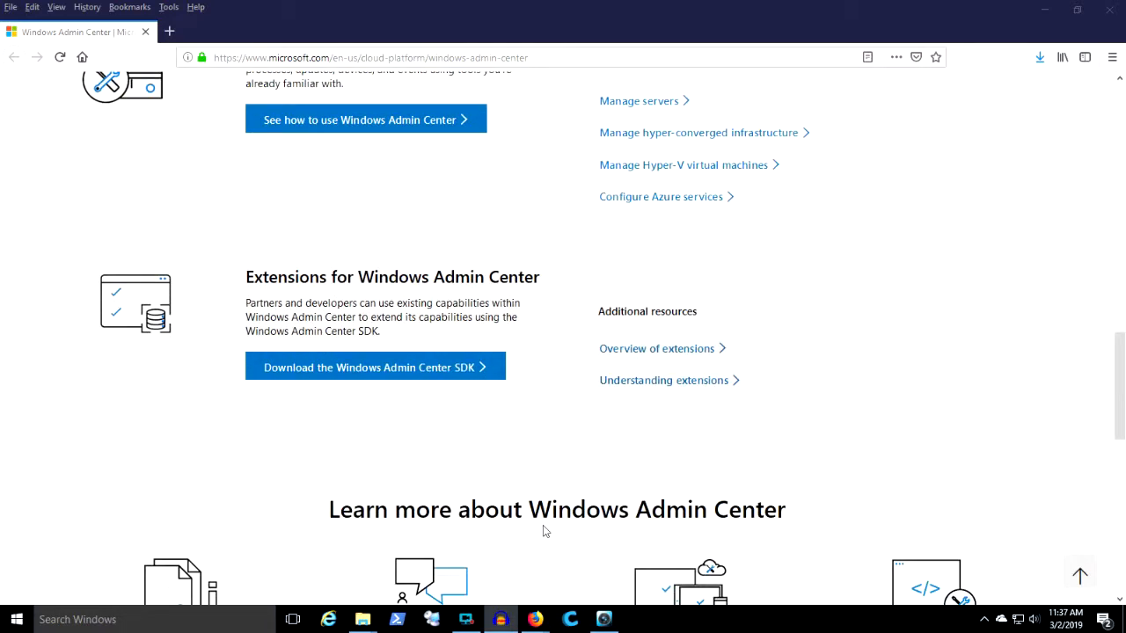
{"action": "scroll", "coordinate": [543, 525], "scroll_direction": "down", "scroll_amount": 3}
{"action": "scroll", "coordinate": [543, 525], "scroll_direction": "down", "scroll_amount": 2}
{"action": "scroll", "coordinate": [544, 531], "scroll_direction": "down", "scroll_amount": 2}
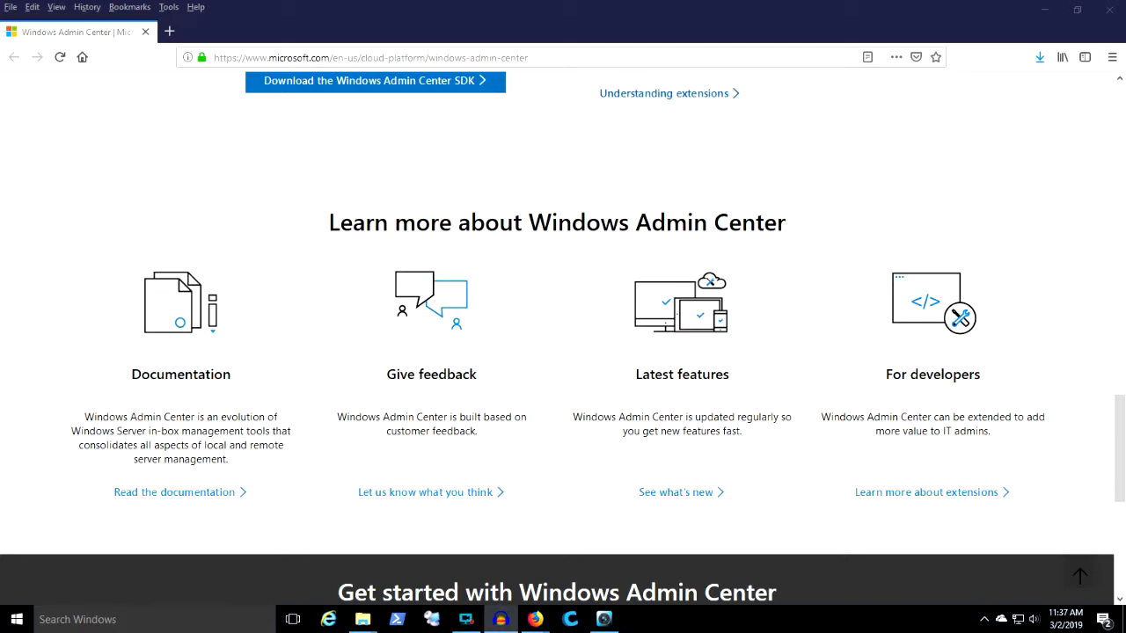
Download the WindowsAdminCenter1809.51.msi installer from the product page and save it in the Temp folder on D:
{"action": "scroll", "coordinate": [543, 531], "scroll_direction": "down", "scroll_amount": 3}
{"action": "left_click", "coordinate": [541, 524]}
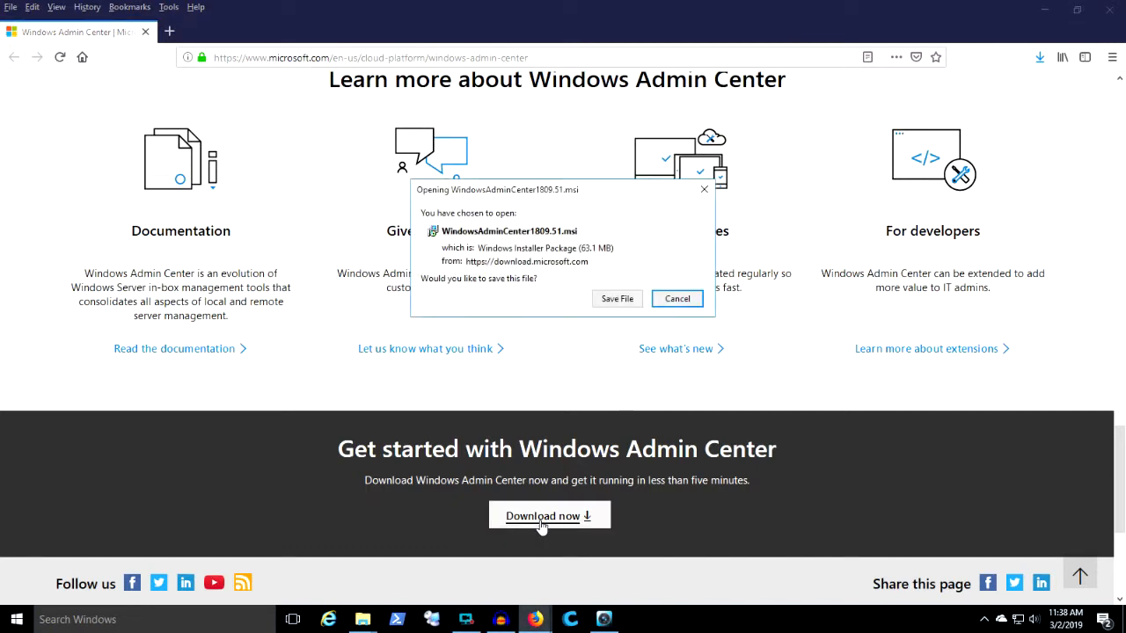
{"action": "left_click", "coordinate": [614, 303]}
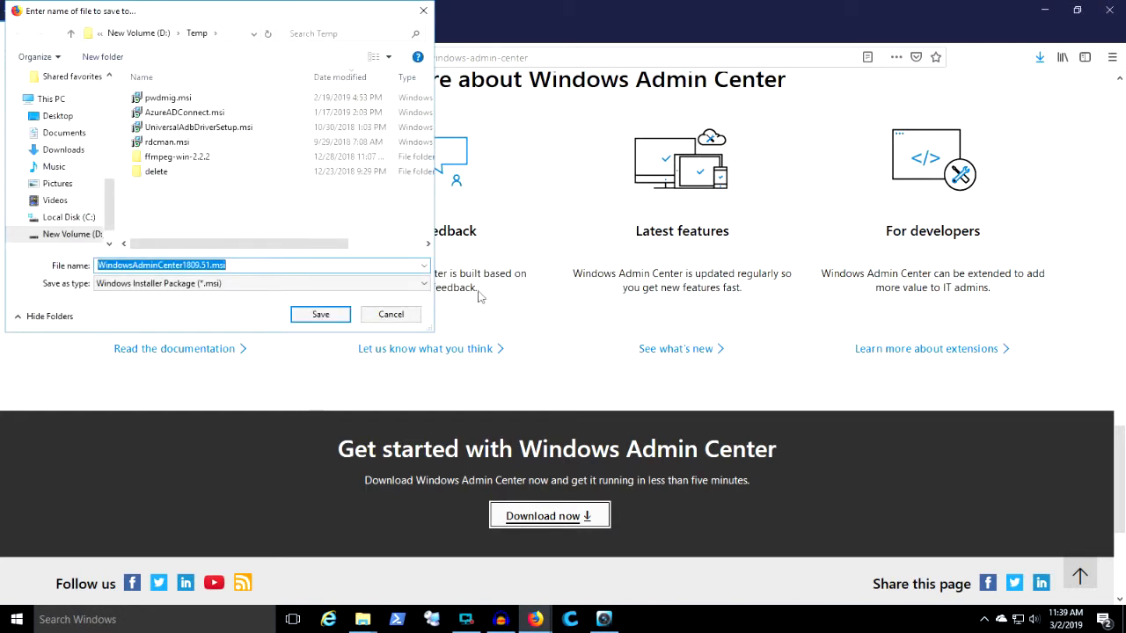
{"action": "left_click", "coordinate": [321, 315]}
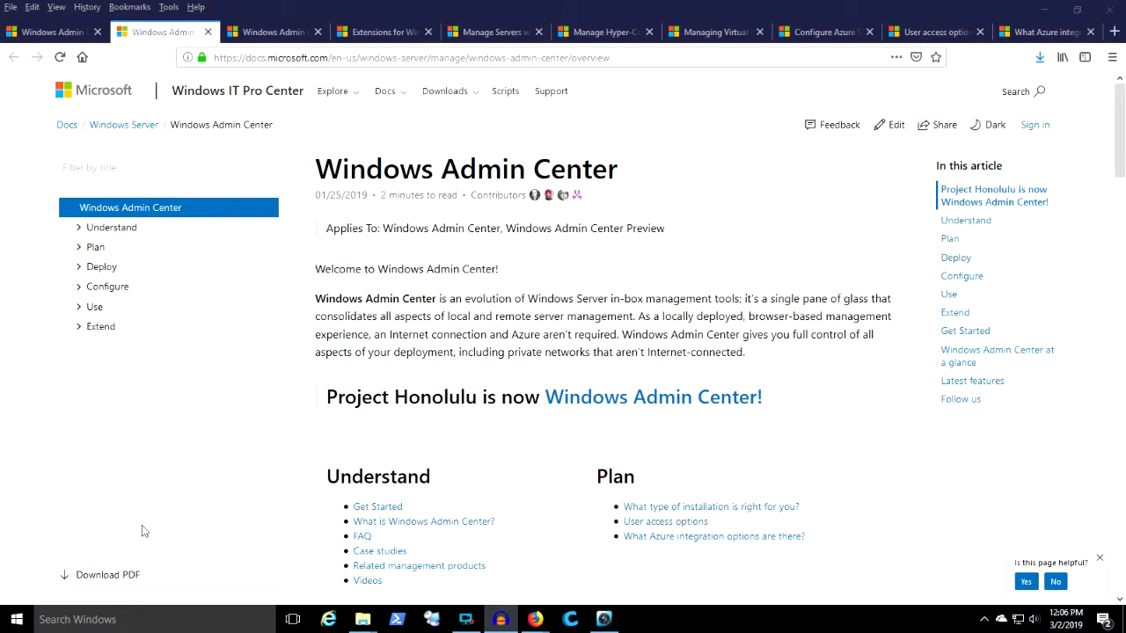
Download the Windows Admin Center documentation as a PDF and save it in the Temp folder as "Windows Admin Center"
{"action": "left_click", "coordinate": [107, 575]}
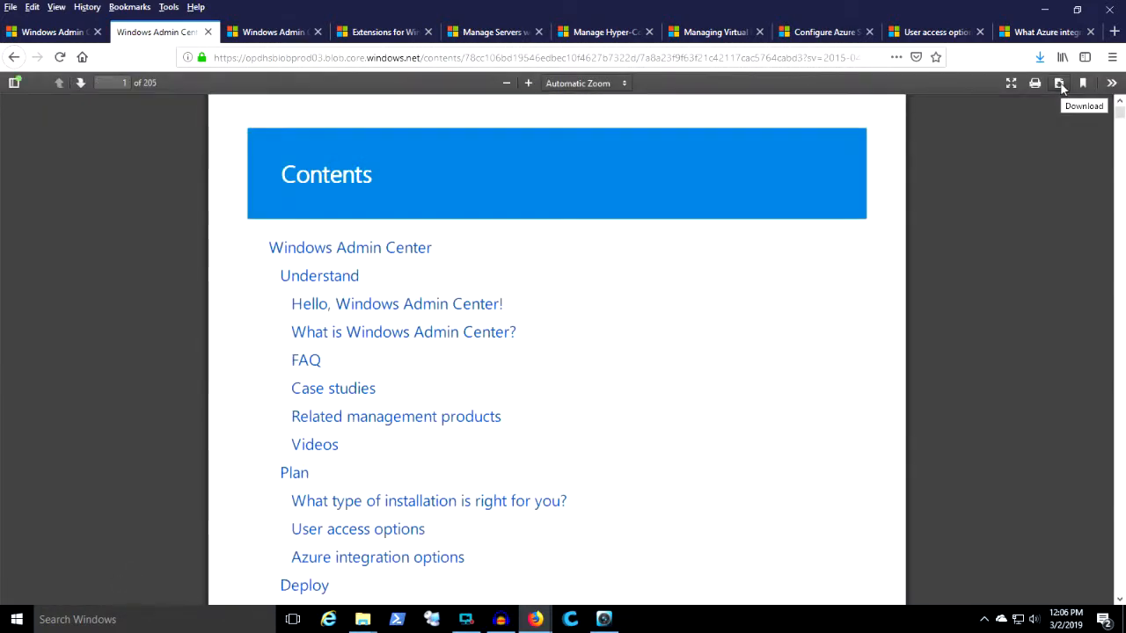
{"action": "left_click", "coordinate": [1058, 83]}
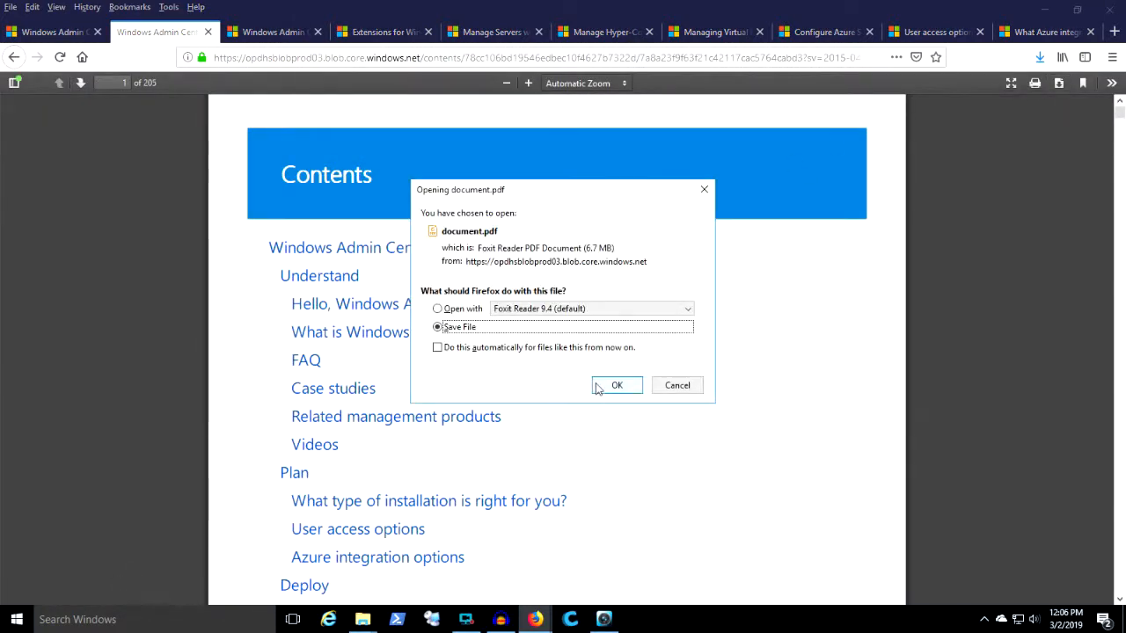
{"action": "left_click", "coordinate": [617, 385]}
{"action": "type", "text": "Windows"}
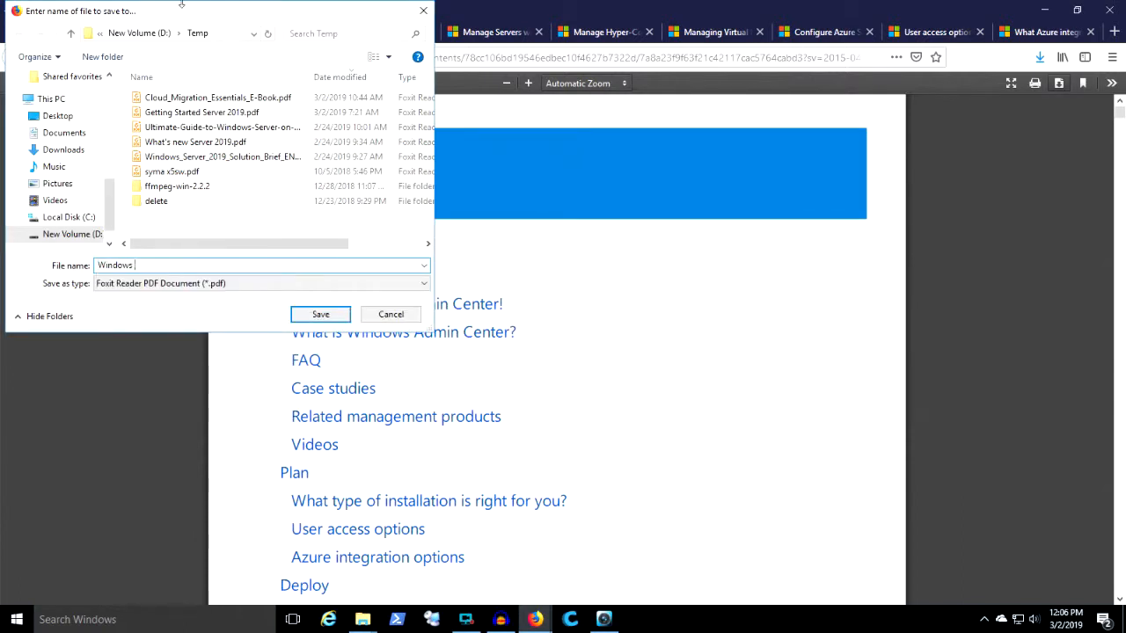
{"action": "type", "text": " Admin Center"}
{"action": "key", "text": "Return"}
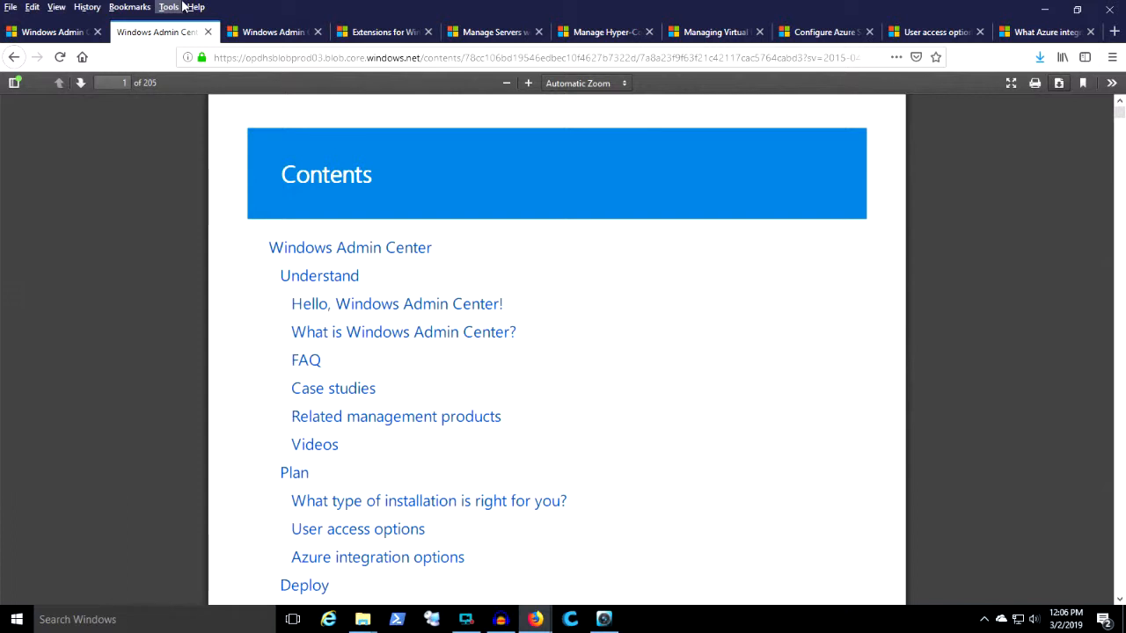
Examine the PDF sections on installation types and on which web browsers Windows Admin Center supports
{"action": "left_click", "coordinate": [492, 501]}
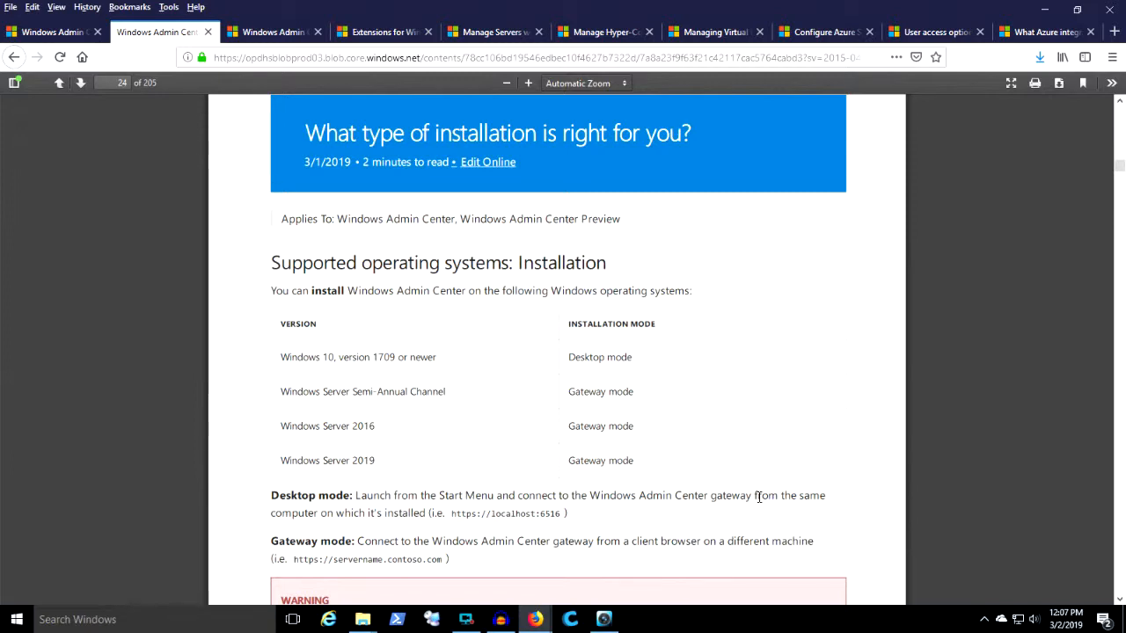
{"action": "scroll", "coordinate": [758, 498], "scroll_direction": "down", "scroll_amount": 3}
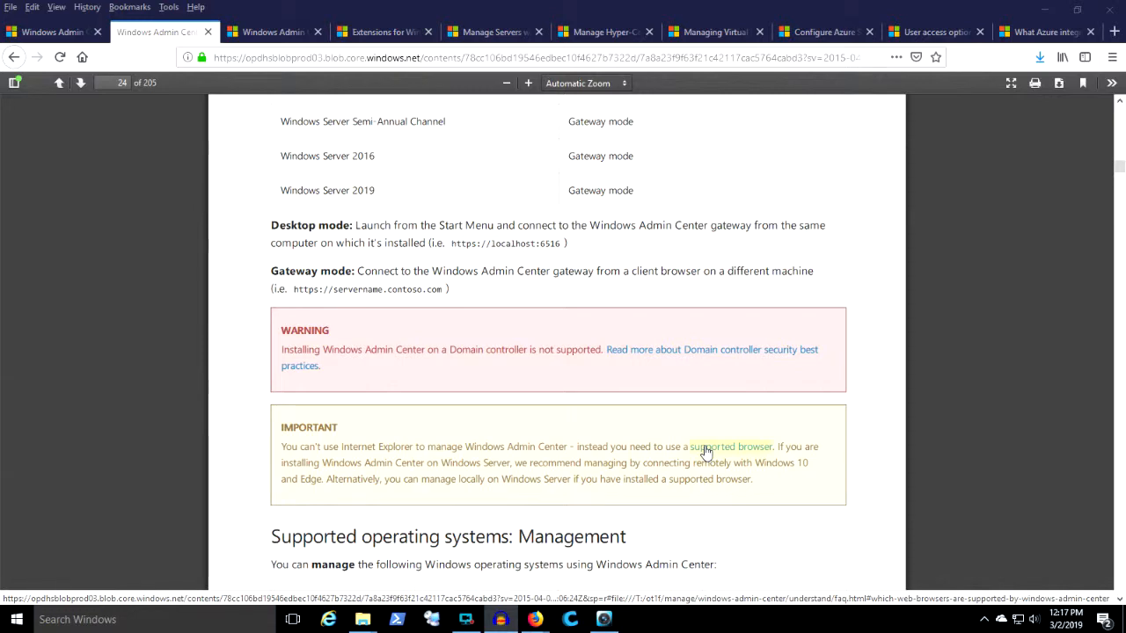
{"action": "left_click", "coordinate": [705, 451]}
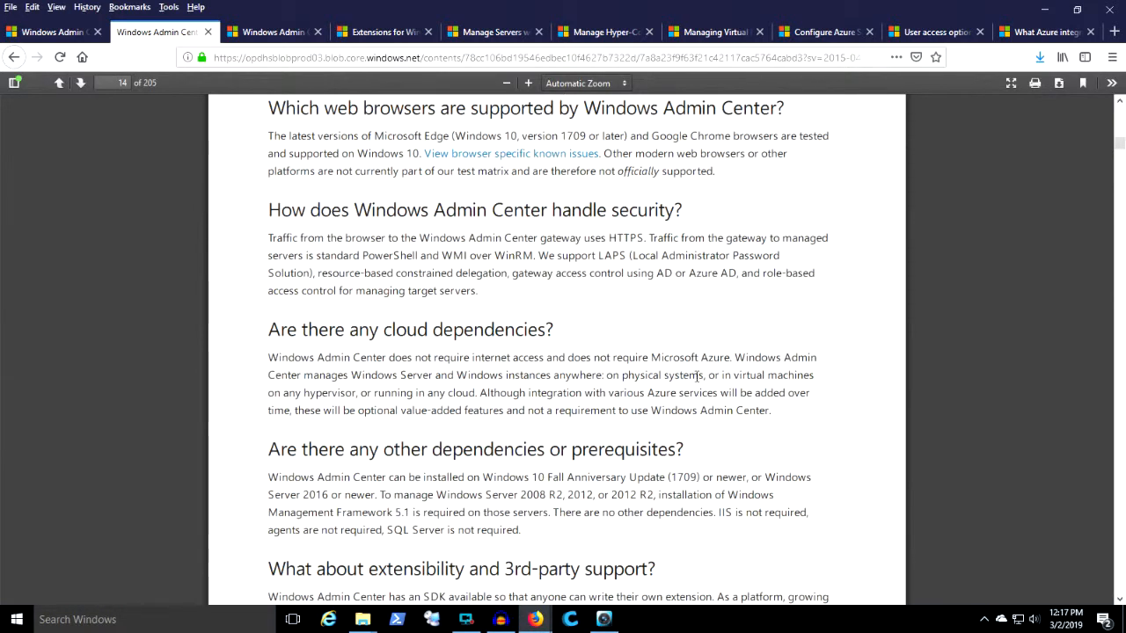
{"action": "scroll", "coordinate": [495, 219], "scroll_direction": "up", "scroll_amount": 1}
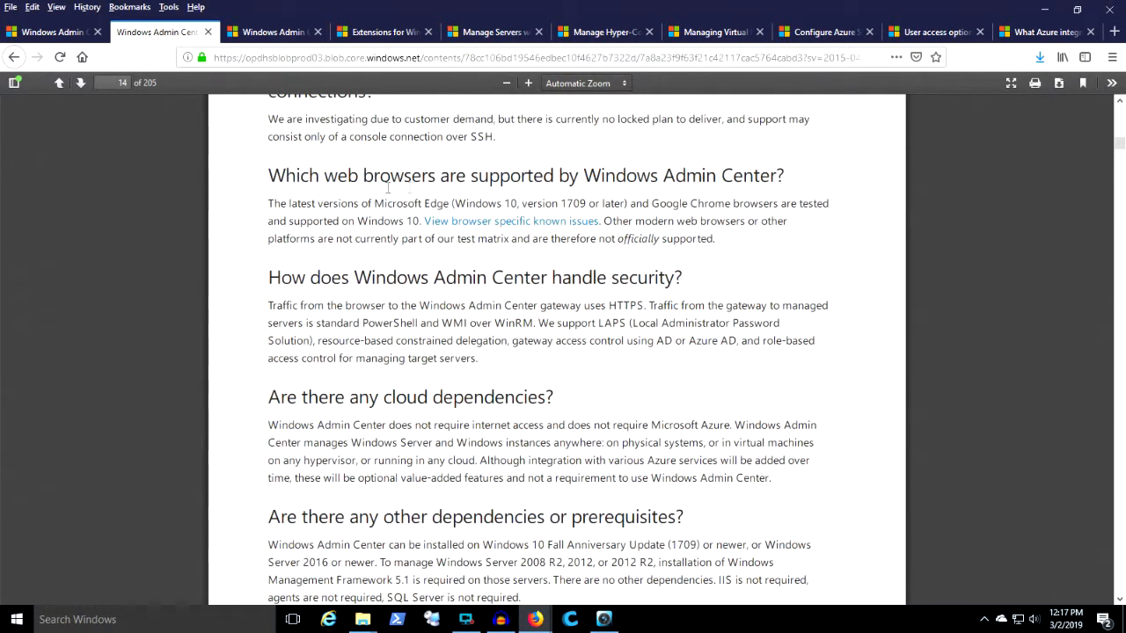
{"action": "left_click_drag", "start_coordinate": [698, 203], "coordinate": [775, 203]}
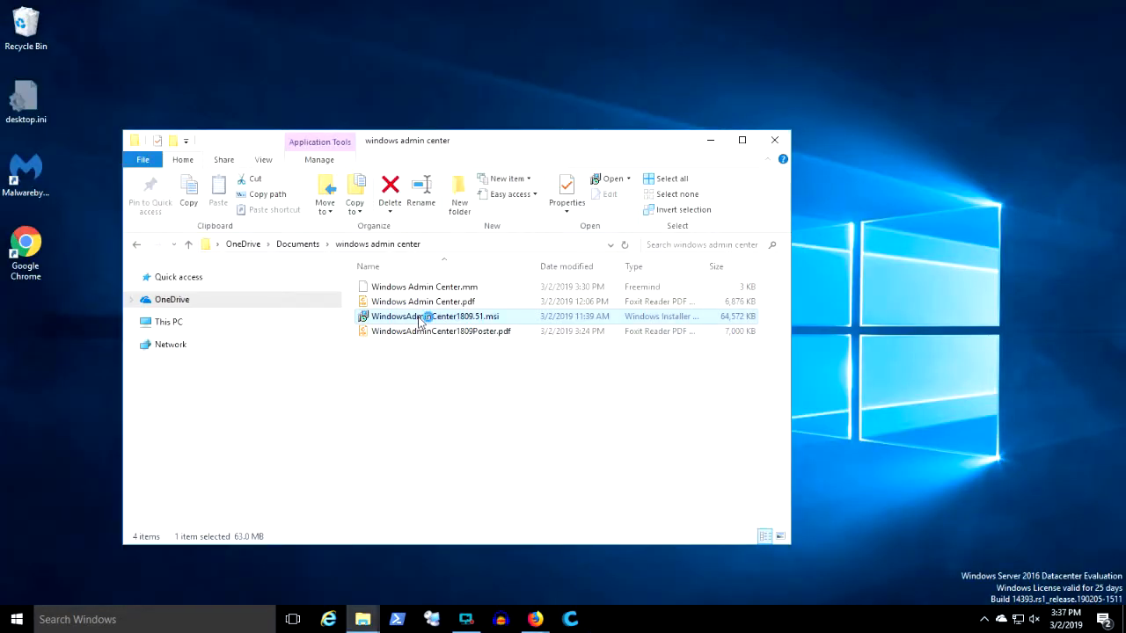
Run WindowsAdminCenter1809.51.msi from the windows admin center folder and accept the license agreement
{"action": "double_click", "coordinate": [419, 322]}
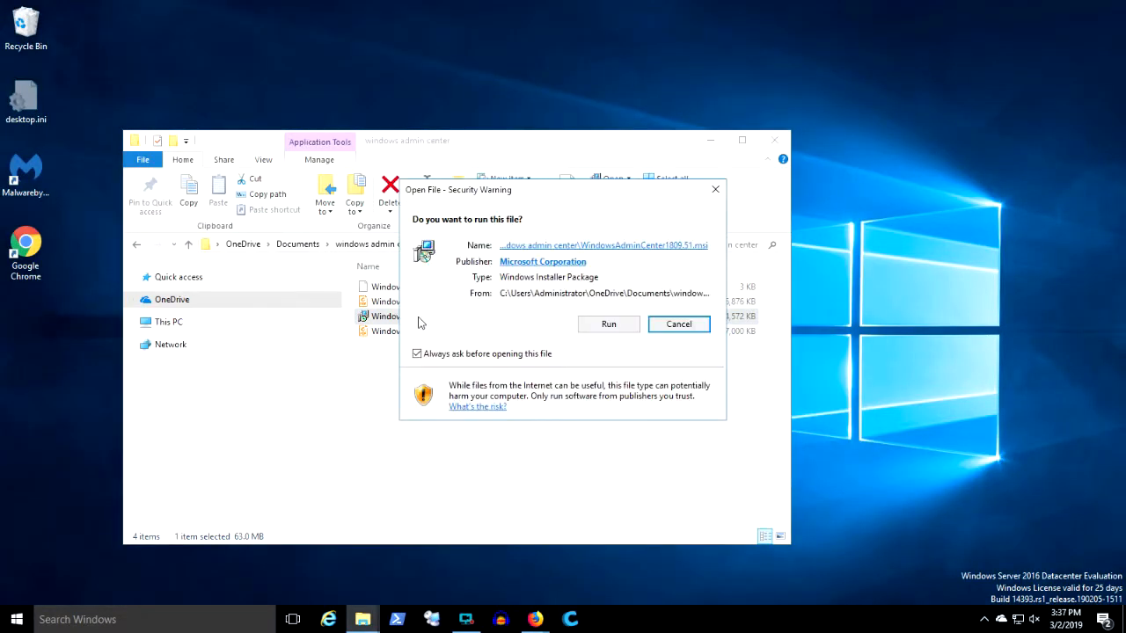
{"action": "left_click", "coordinate": [600, 322]}
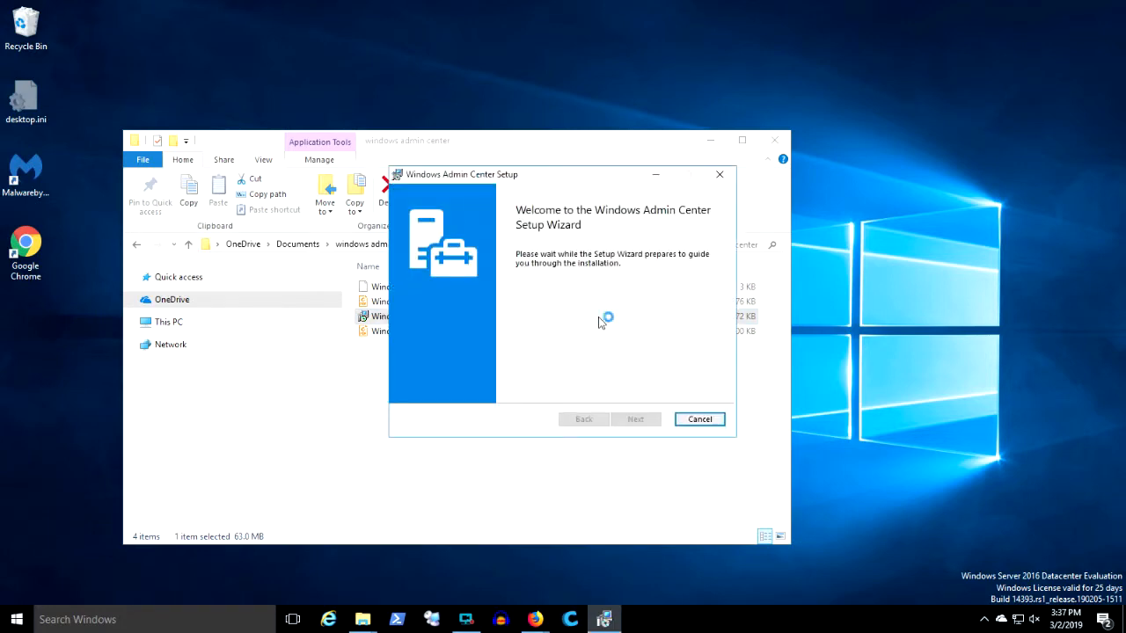
{"action": "left_click", "coordinate": [639, 420]}
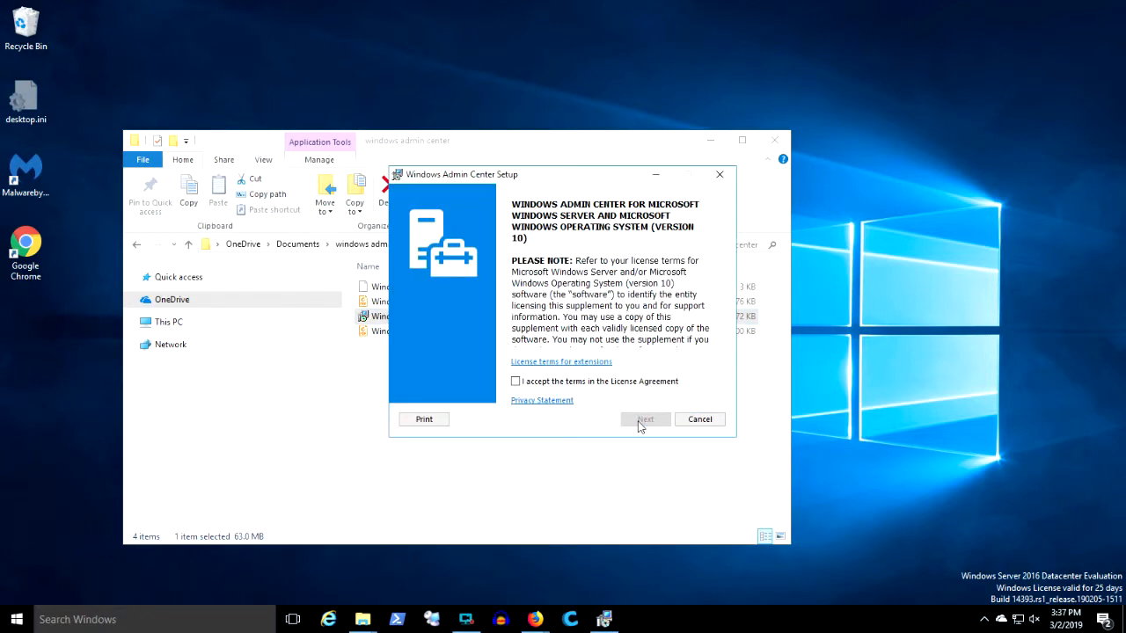
{"action": "left_click", "coordinate": [581, 383]}
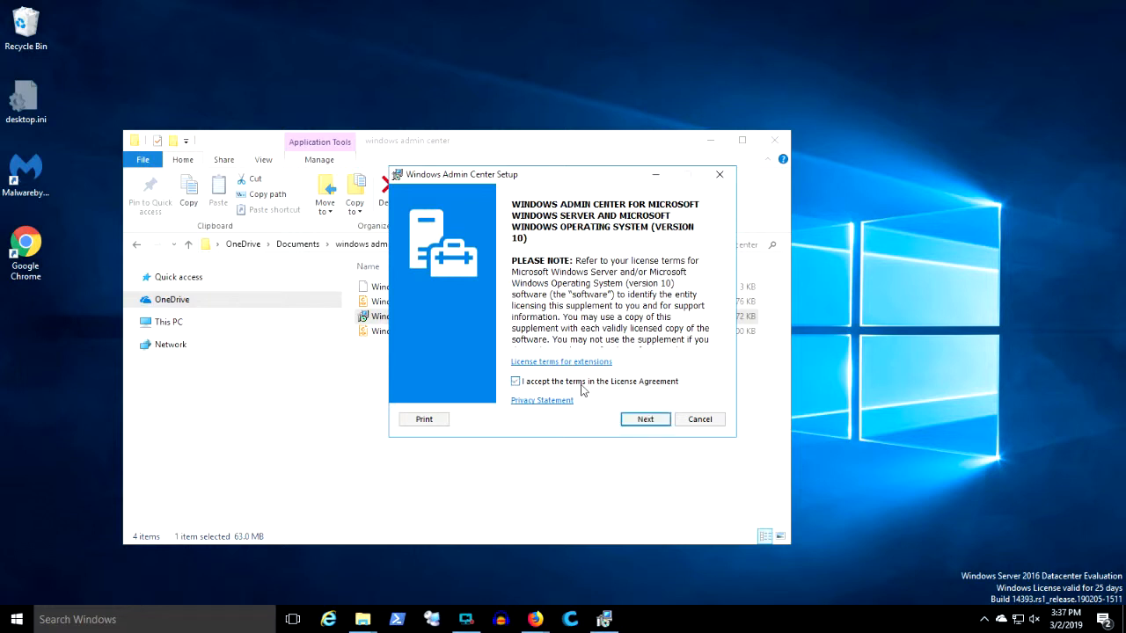
{"action": "left_click", "coordinate": [640, 422]}
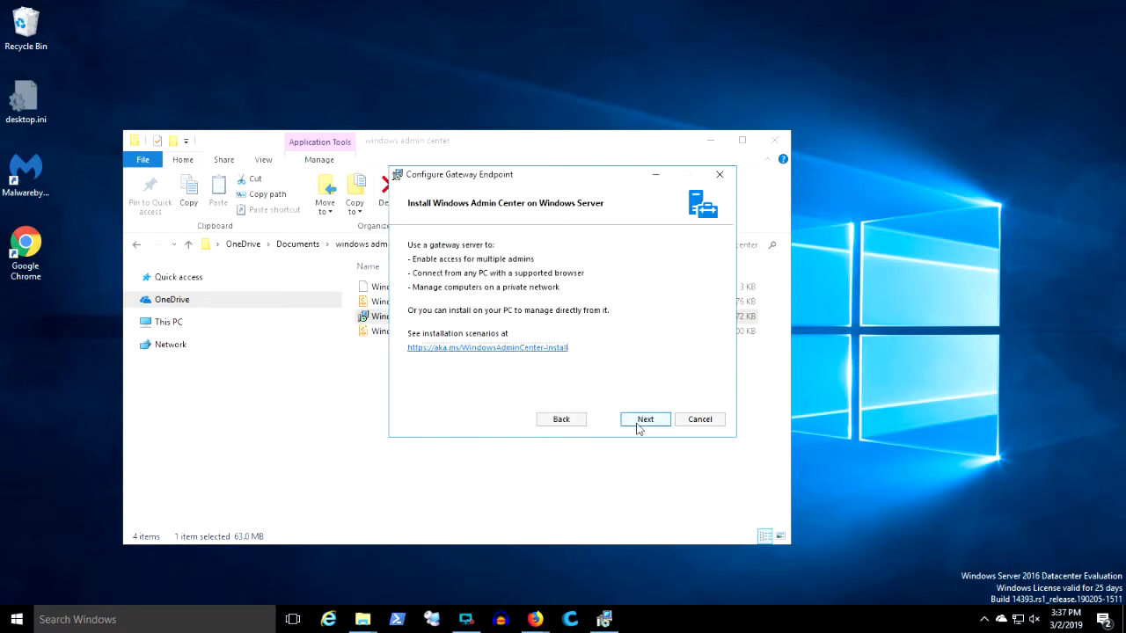
Install the gateway with trusted hosts changes allowed, port 443, a self-signed SSL certificate and HTTP port 80 traffic redirected to HTTPS
{"action": "left_click", "coordinate": [640, 422]}
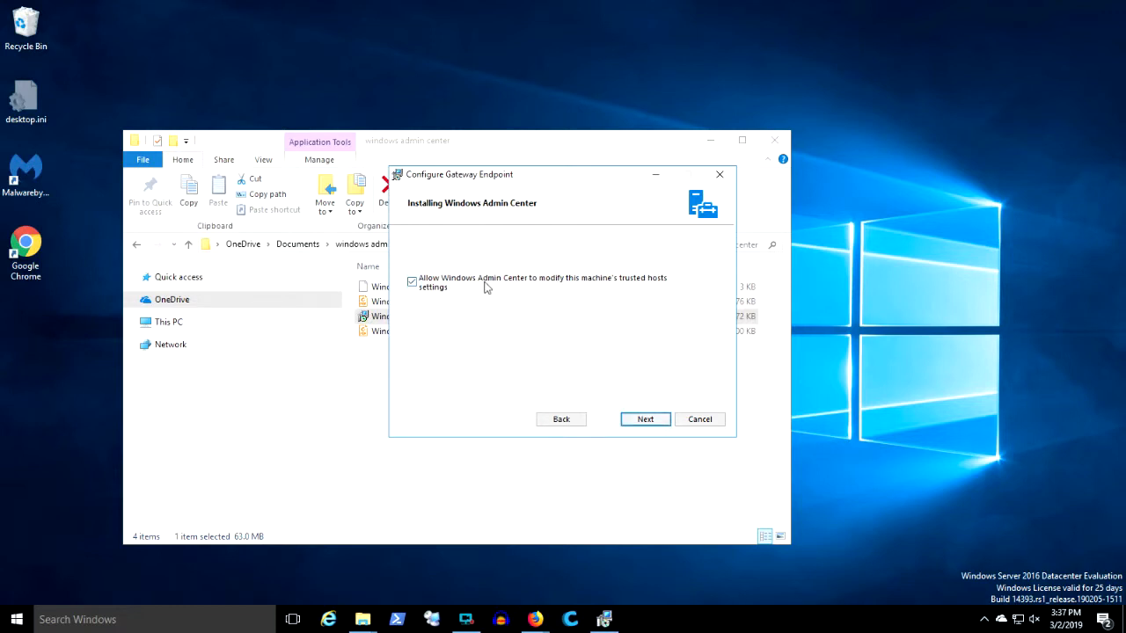
{"action": "left_click", "coordinate": [643, 420]}
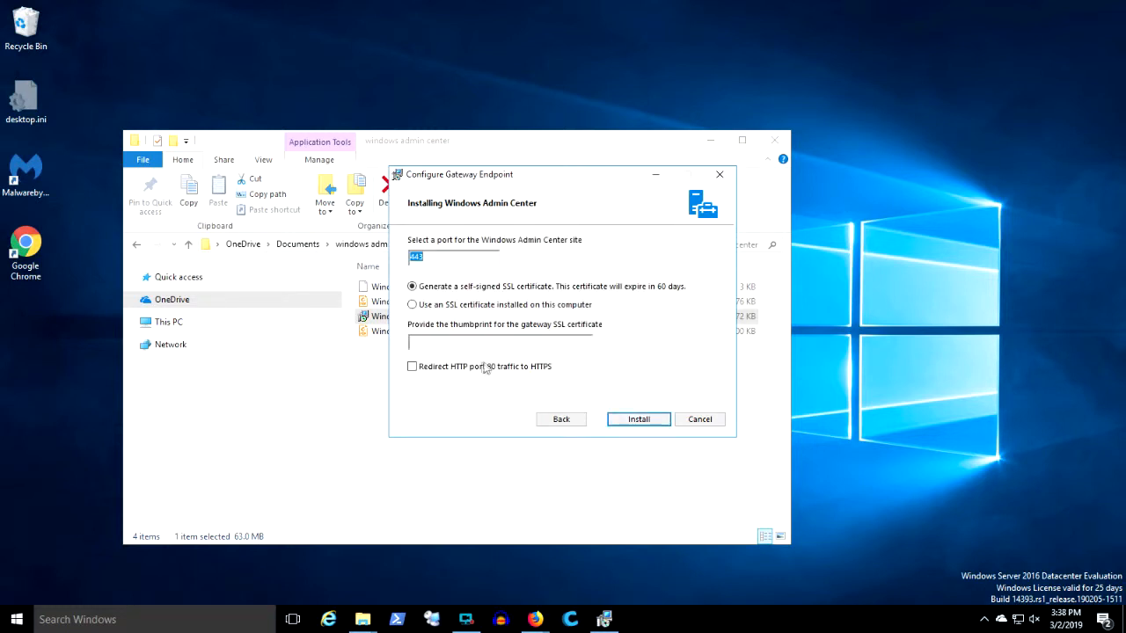
{"action": "left_click", "coordinate": [440, 373]}
{"action": "left_click", "coordinate": [636, 420]}
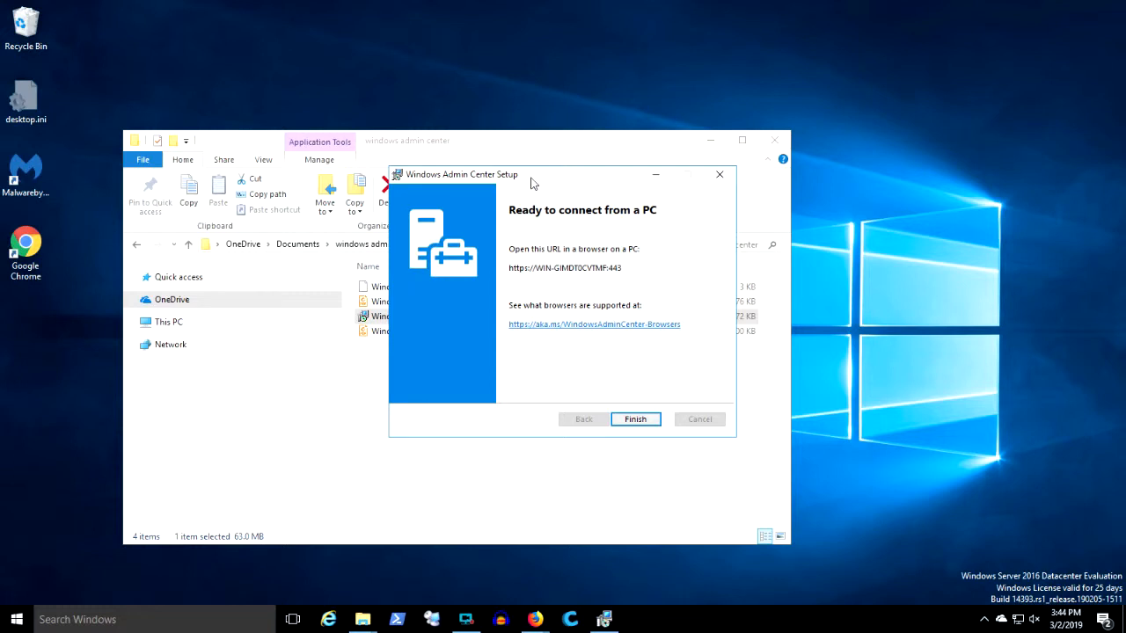
Open Google Chrome and place its window beside the setup window so that the gateway URL stays readable
{"action": "left_click_drag", "start_coordinate": [532, 183], "coordinate": [166, 314]}
{"action": "left_click", "coordinate": [38, 252]}
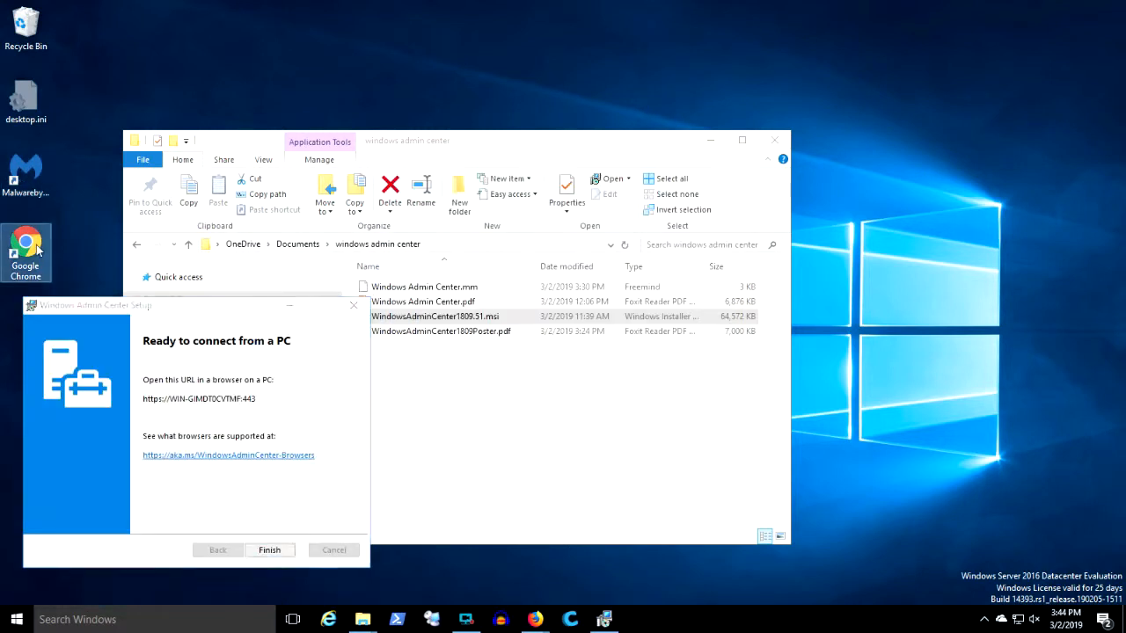
{"action": "double_click", "coordinate": [38, 253]}
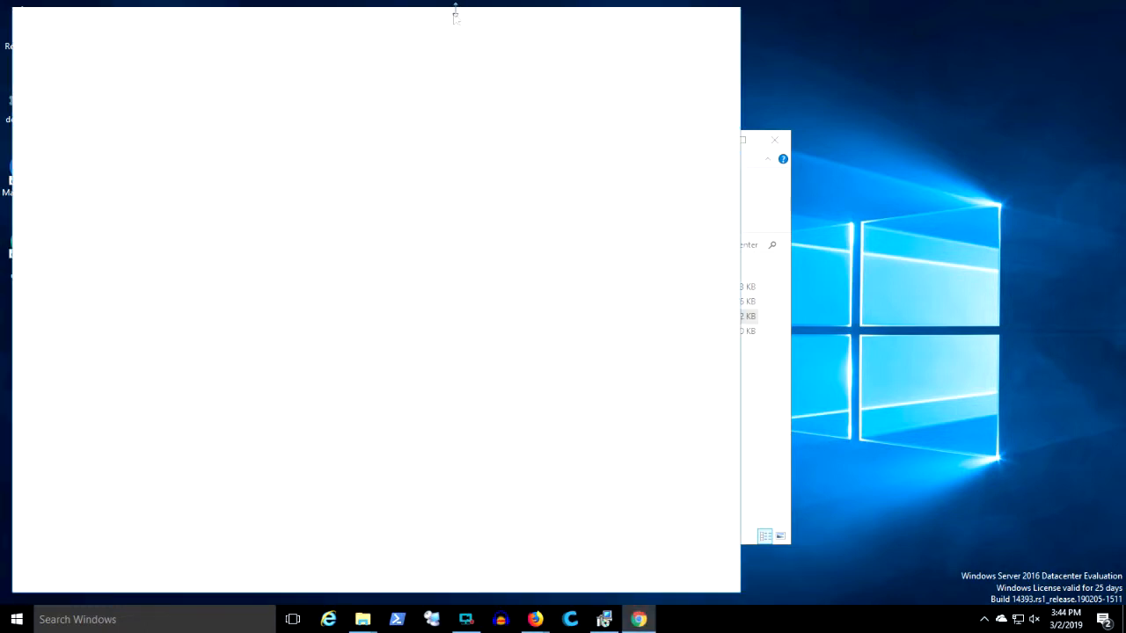
{"action": "left_click_drag", "start_coordinate": [455, 19], "coordinate": [873, 28]}
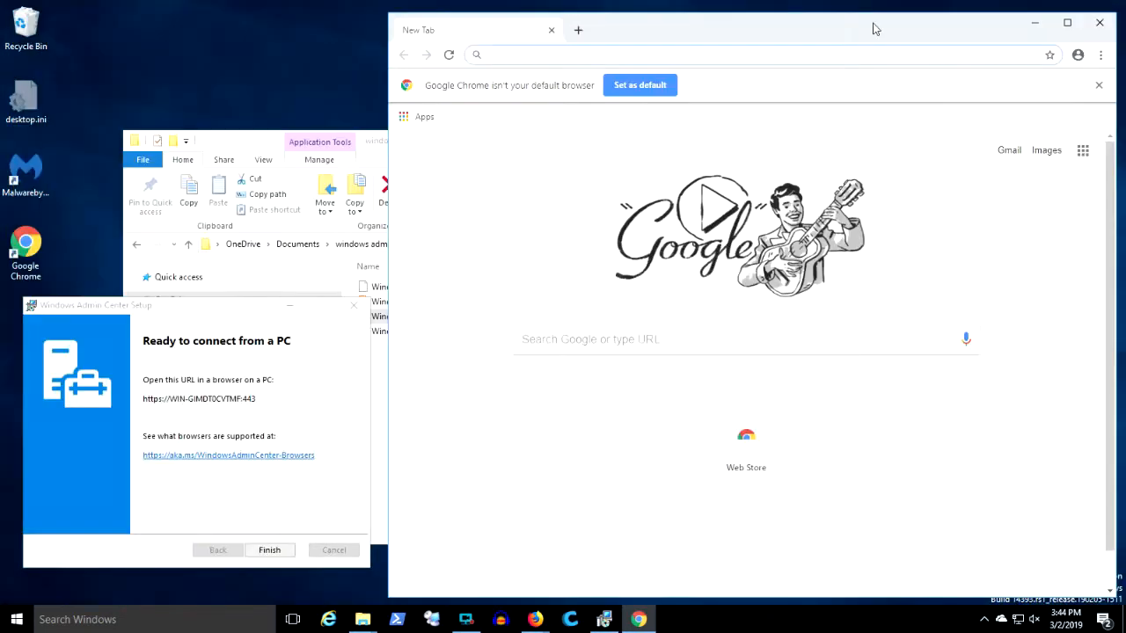
Load the Windows Admin Center gateway at https:\\win-gimdt0cvtmf:443 and maximize the browser window
{"action": "left_click", "coordinate": [690, 50]}
{"action": "type", "text": "https:\\win-gimdt0cvtmf:"}
{"action": "type", "text": "443"}
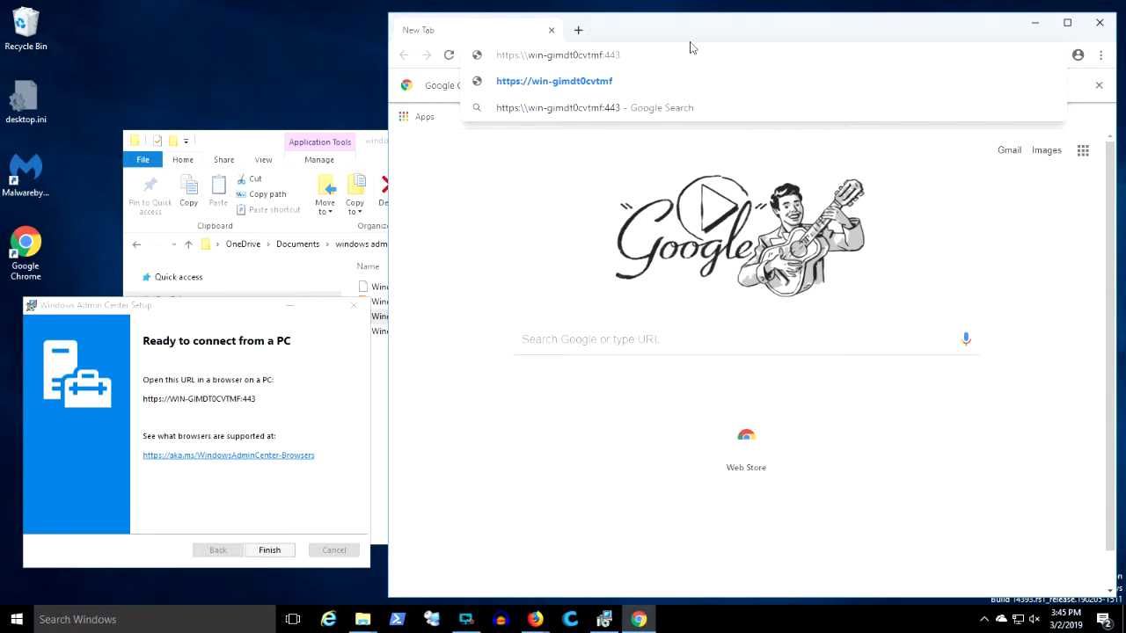
{"action": "key", "text": "Return"}
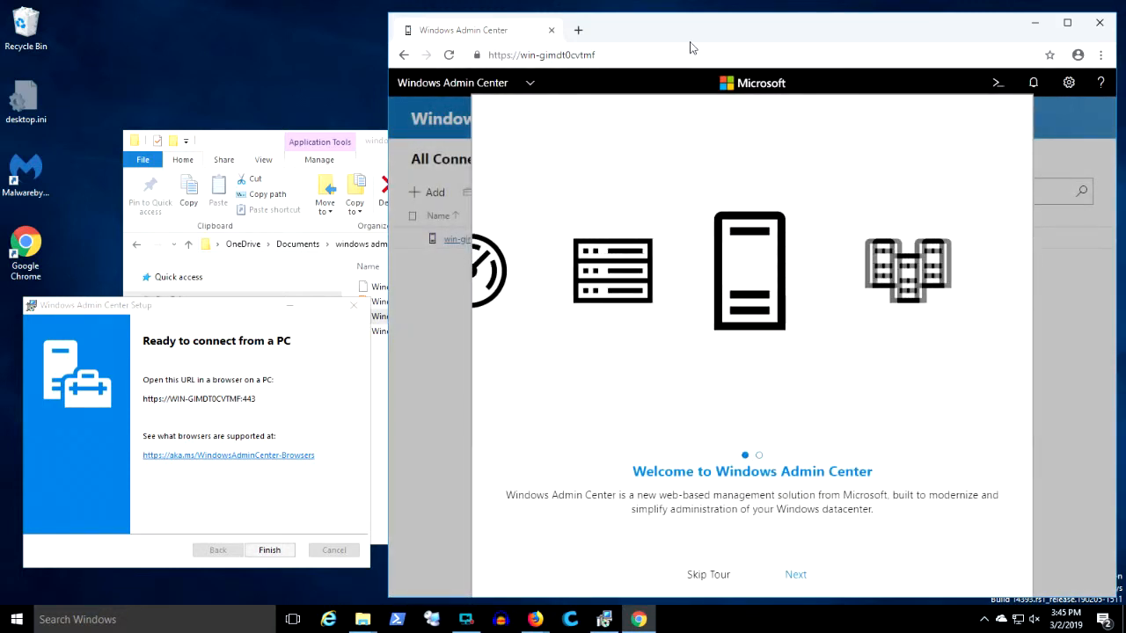
{"action": "double_click", "coordinate": [700, 24]}
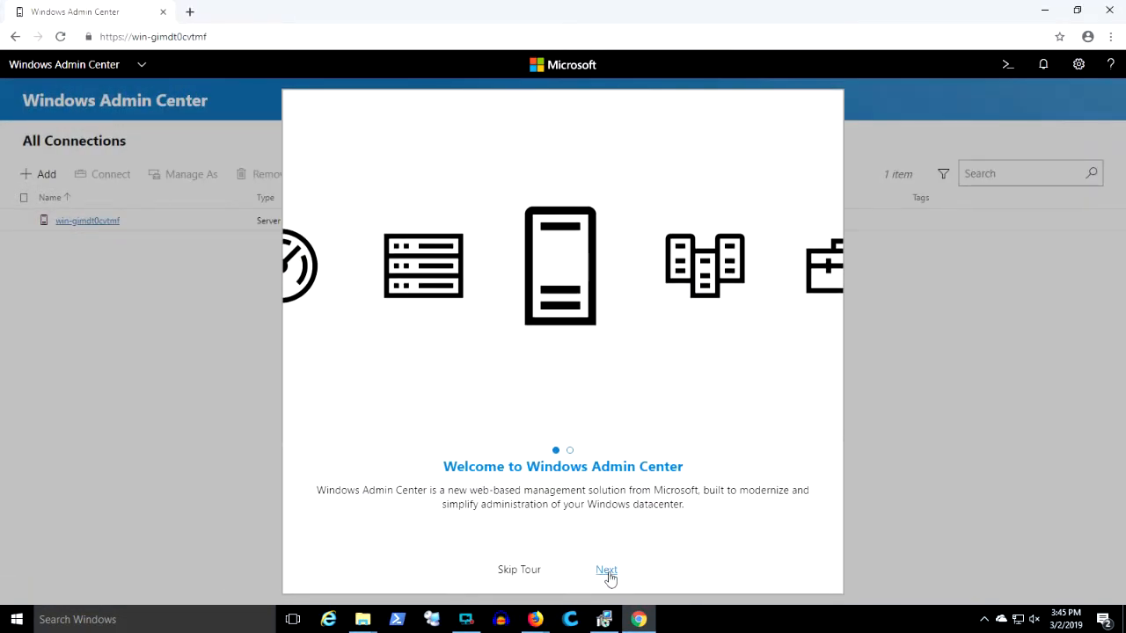
Complete the welcome tour and connect to the server win-gimdt0cvtmf from All Connections
{"action": "left_click", "coordinate": [607, 570]}
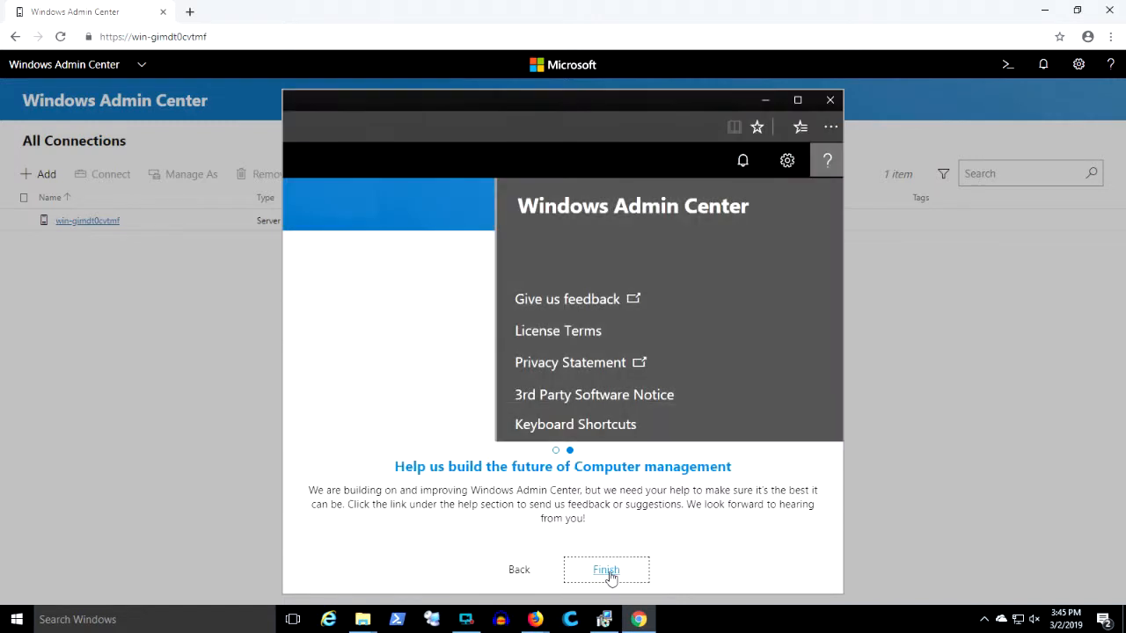
{"action": "left_click", "coordinate": [607, 570]}
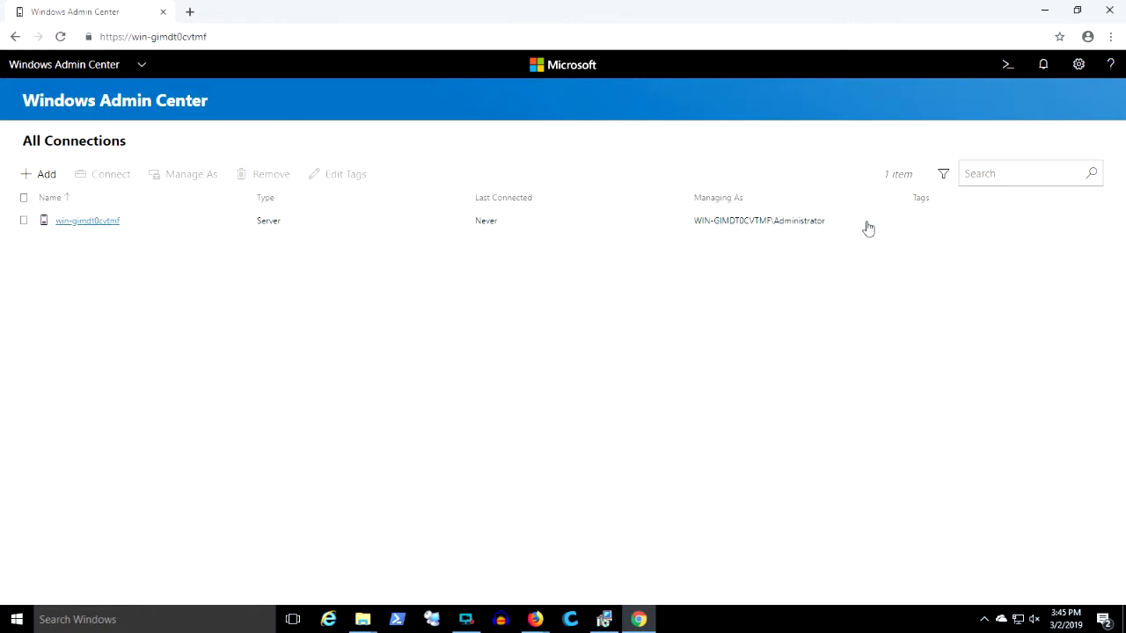
{"action": "left_click", "coordinate": [86, 222]}
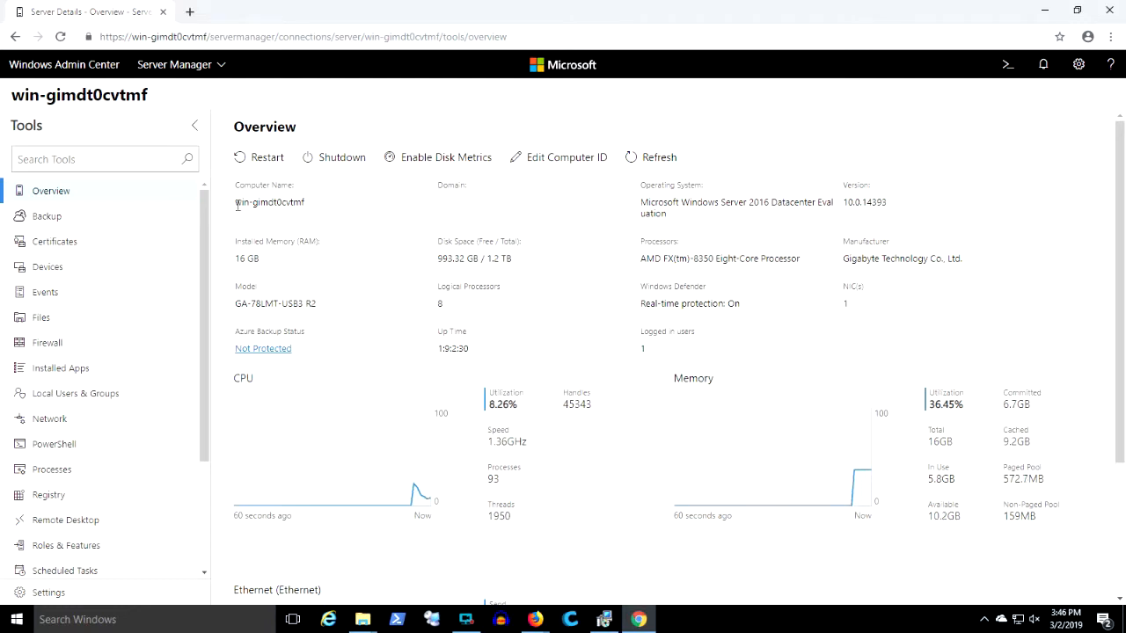
Examine the server's Backup tool, the Local Machine "My" certificate store and the Devices list
{"action": "left_click", "coordinate": [47, 216]}
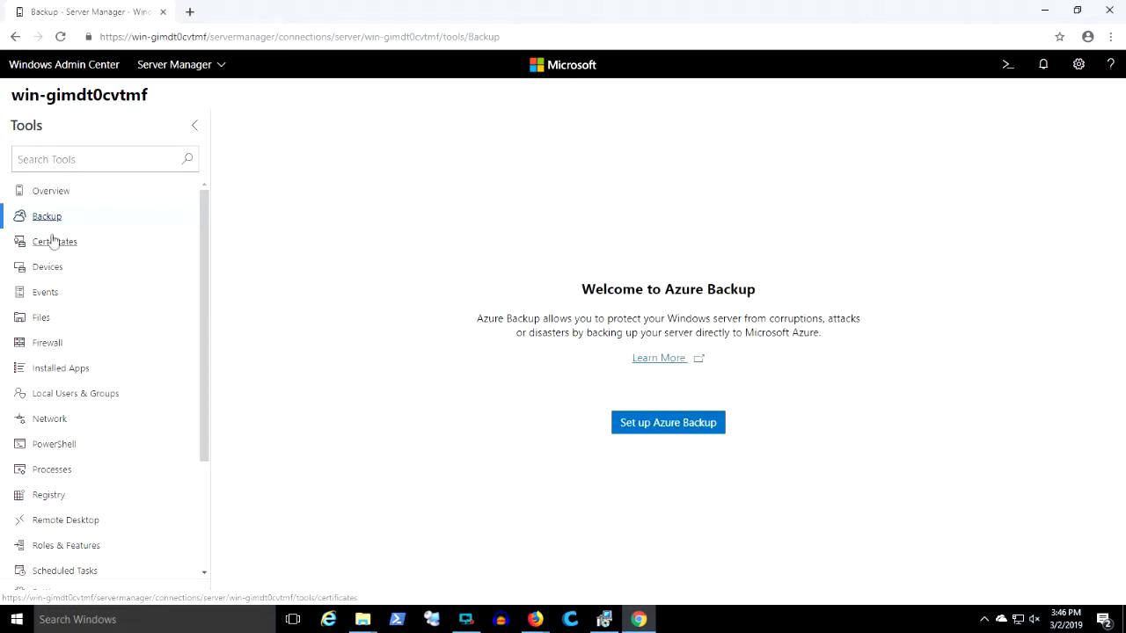
{"action": "left_click", "coordinate": [55, 245]}
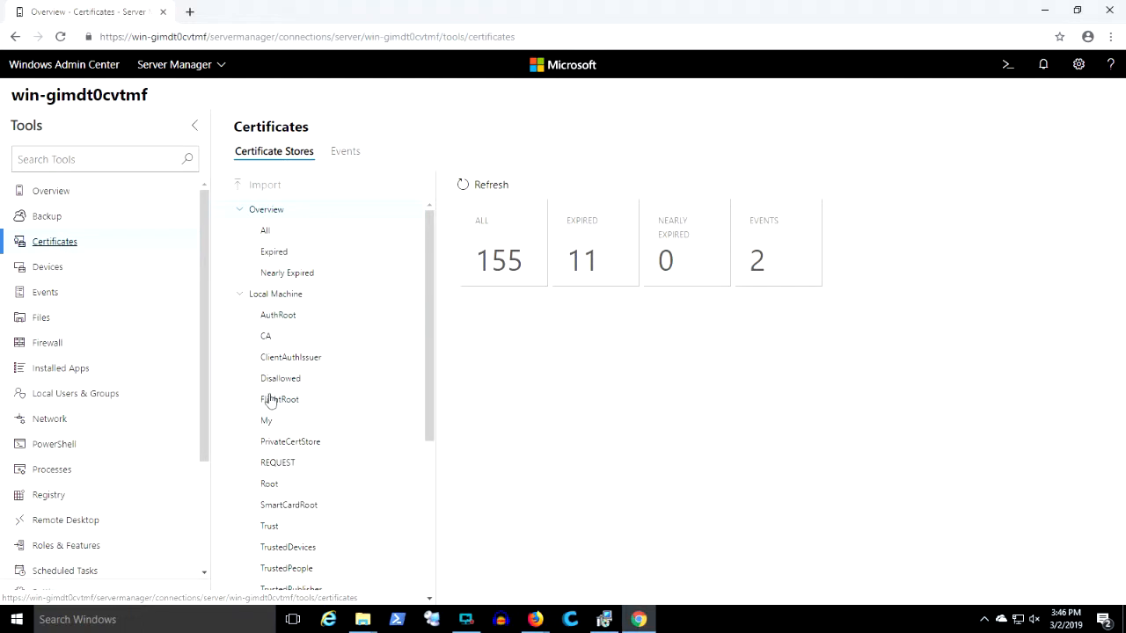
{"action": "left_click", "coordinate": [267, 422]}
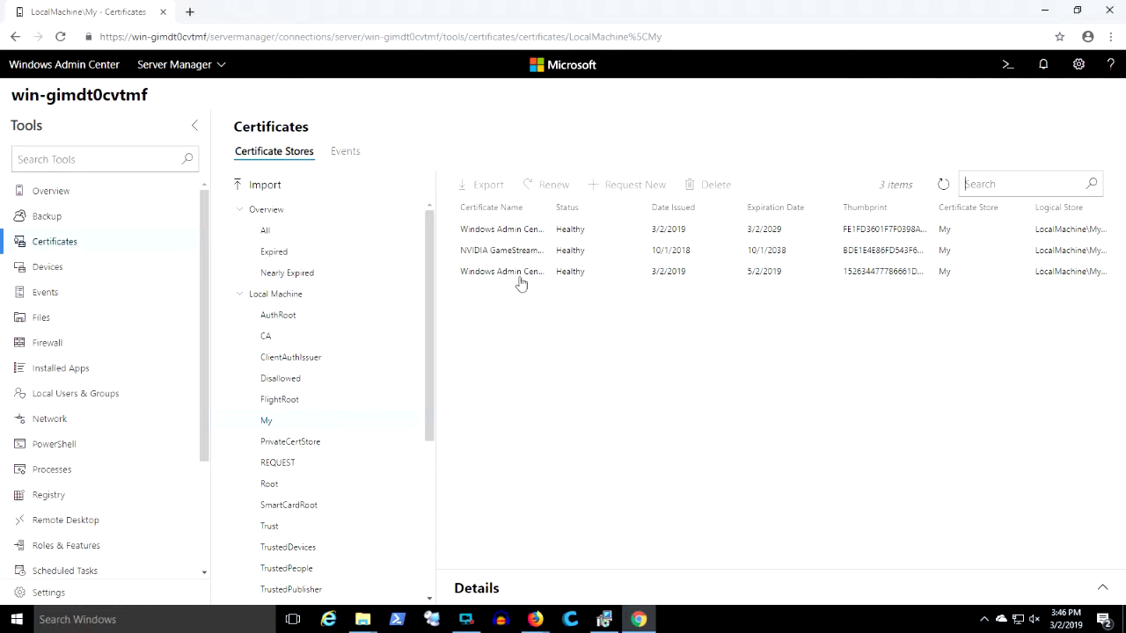
{"action": "left_click", "coordinate": [54, 274]}
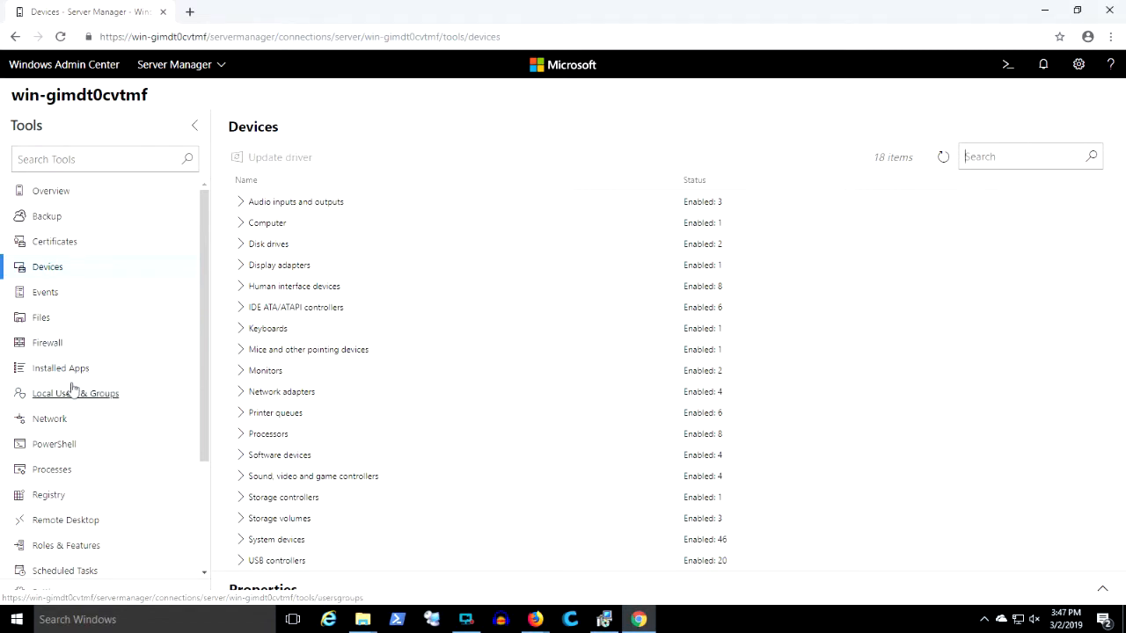
Examine the full details of the Ethernet adapter in the server's Network tool
{"action": "left_click", "coordinate": [55, 422]}
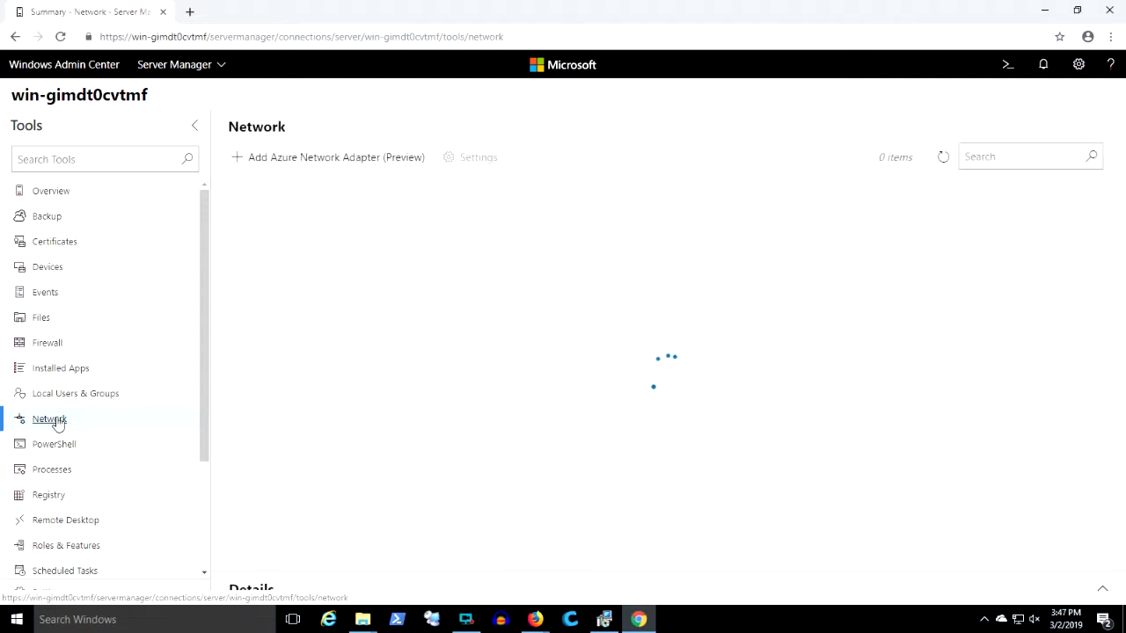
{"action": "left_click", "coordinate": [252, 205]}
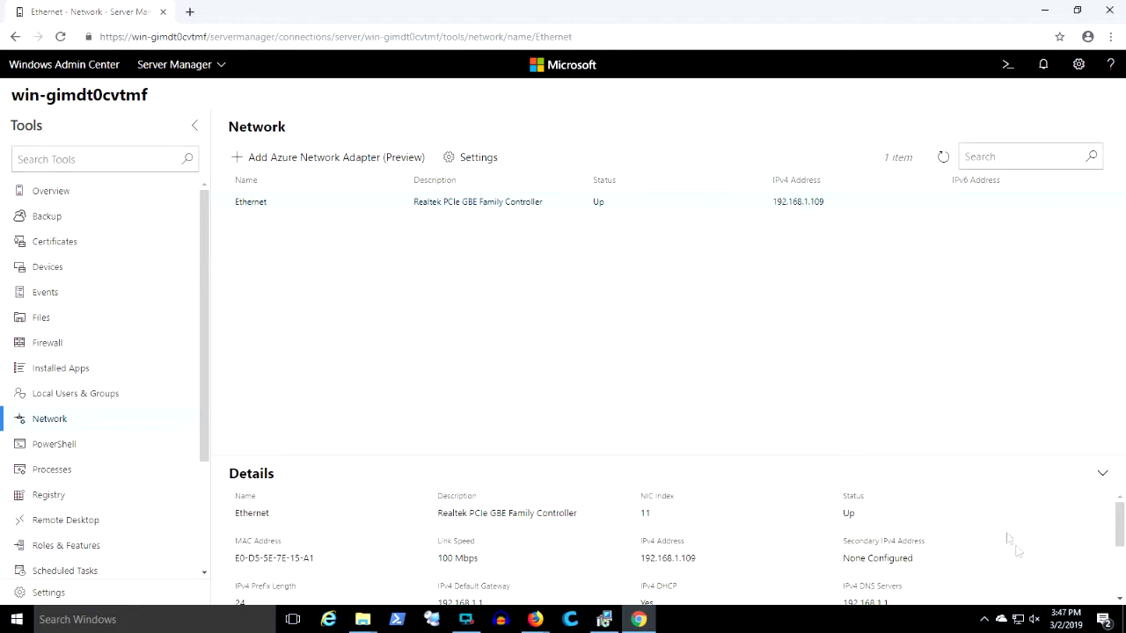
{"action": "scroll", "coordinate": [1016, 549], "scroll_direction": "down", "scroll_amount": 5}
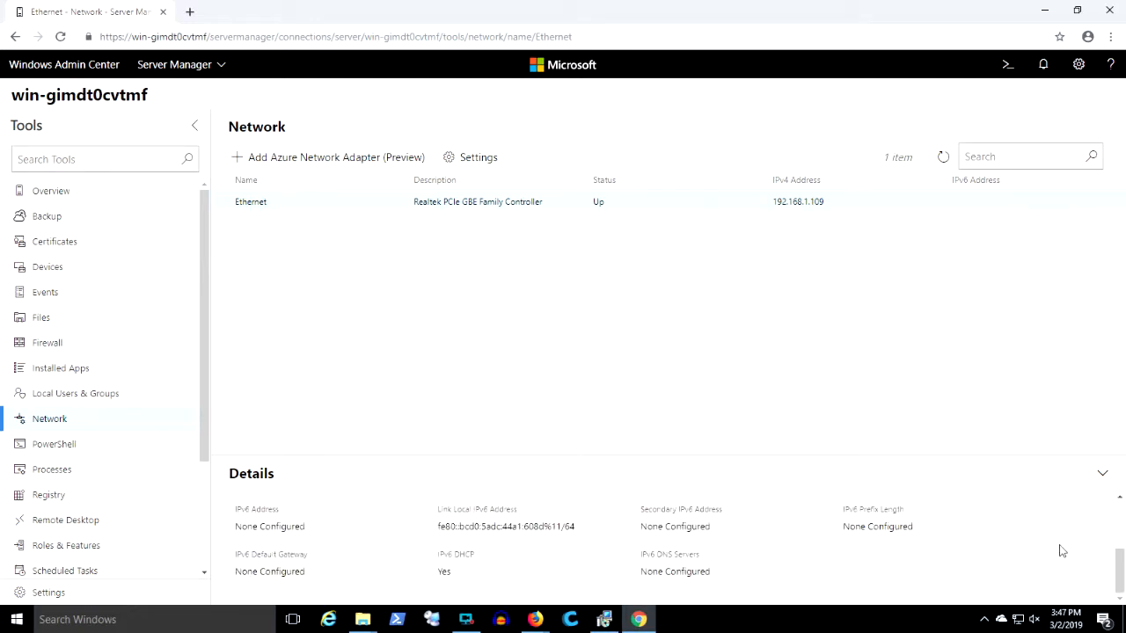
{"action": "scroll", "coordinate": [1062, 551], "scroll_direction": "up", "scroll_amount": 5}
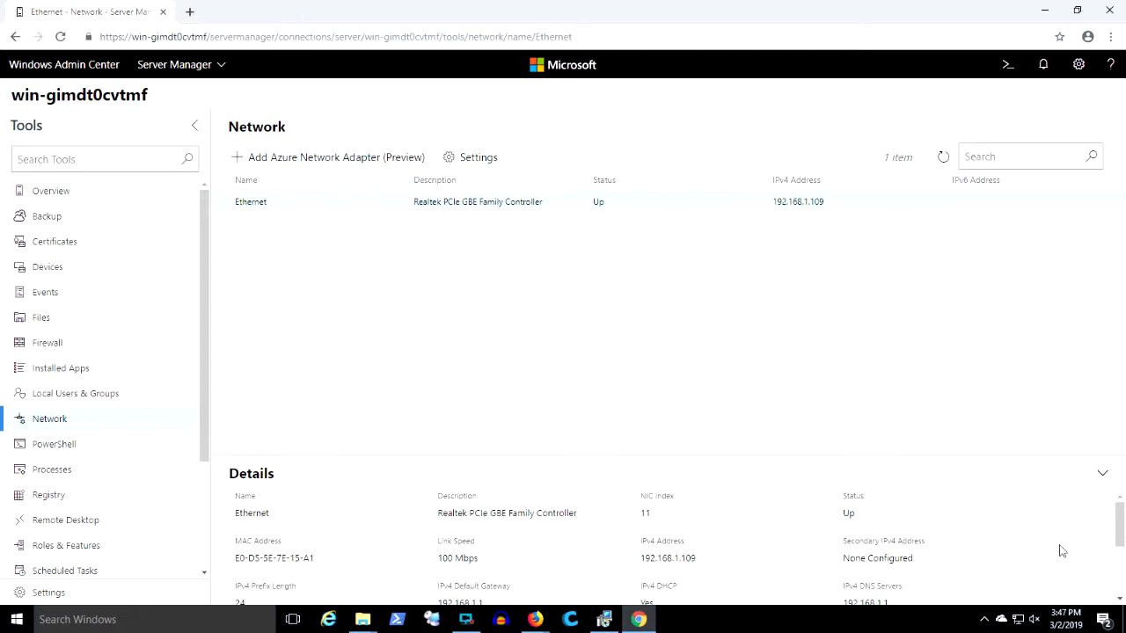
Run get-process in the server's PowerShell session
{"action": "left_click", "coordinate": [55, 444]}
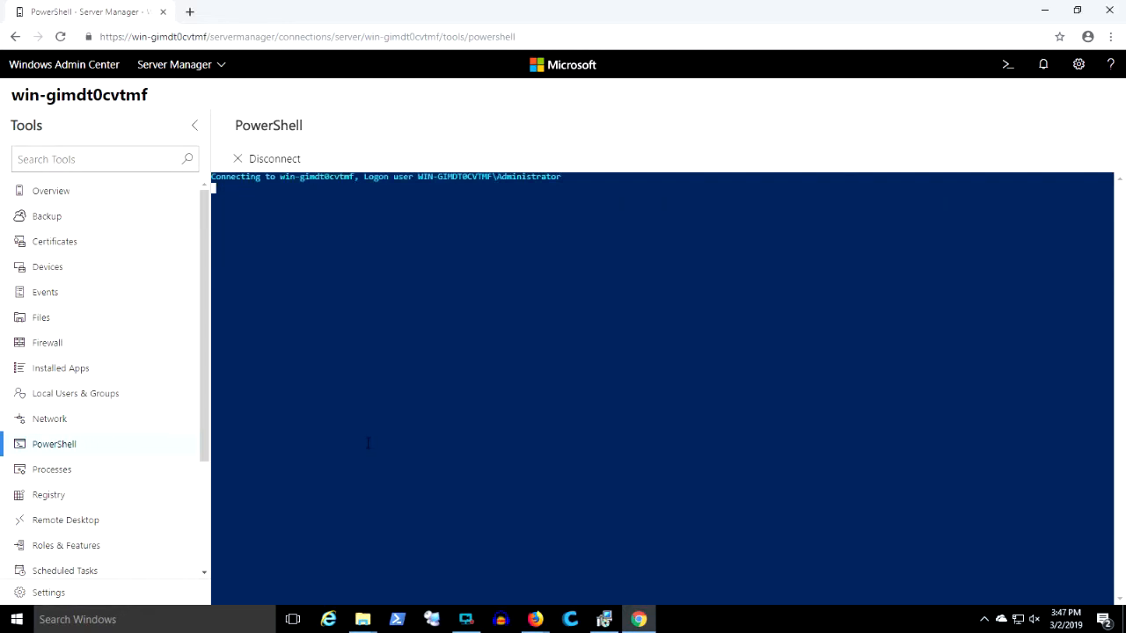
{"action": "type", "text": "get-process"}
{"action": "key", "text": "Return"}
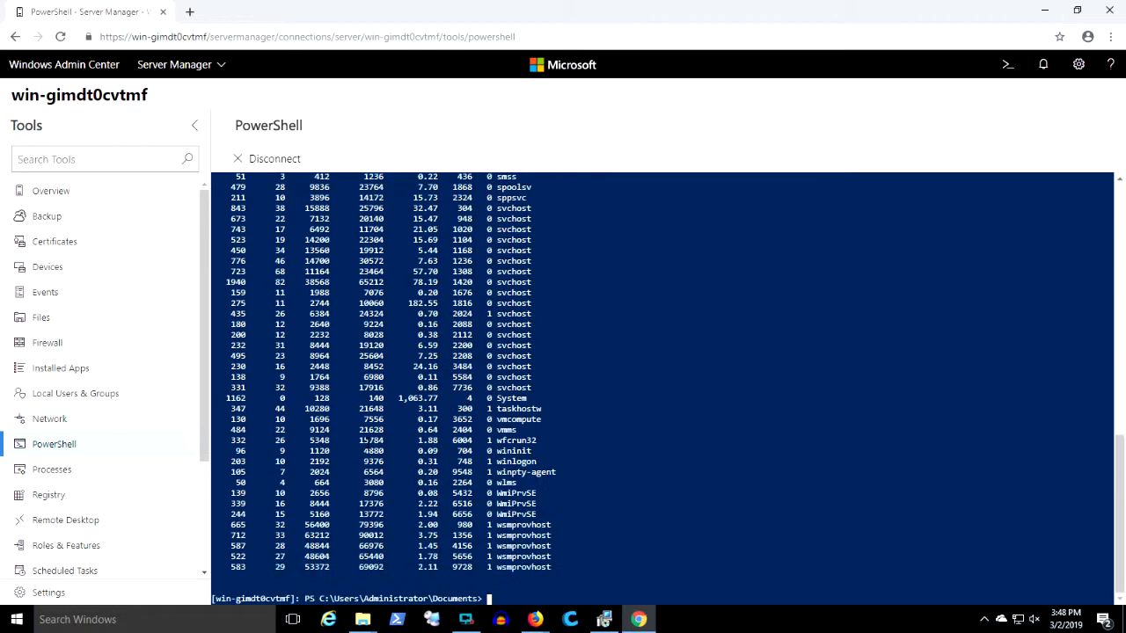
Leave the PowerShell session and look through the server's running Processes and its Registry hives
{"action": "left_click", "coordinate": [70, 471]}
{"action": "left_click", "coordinate": [621, 395]}
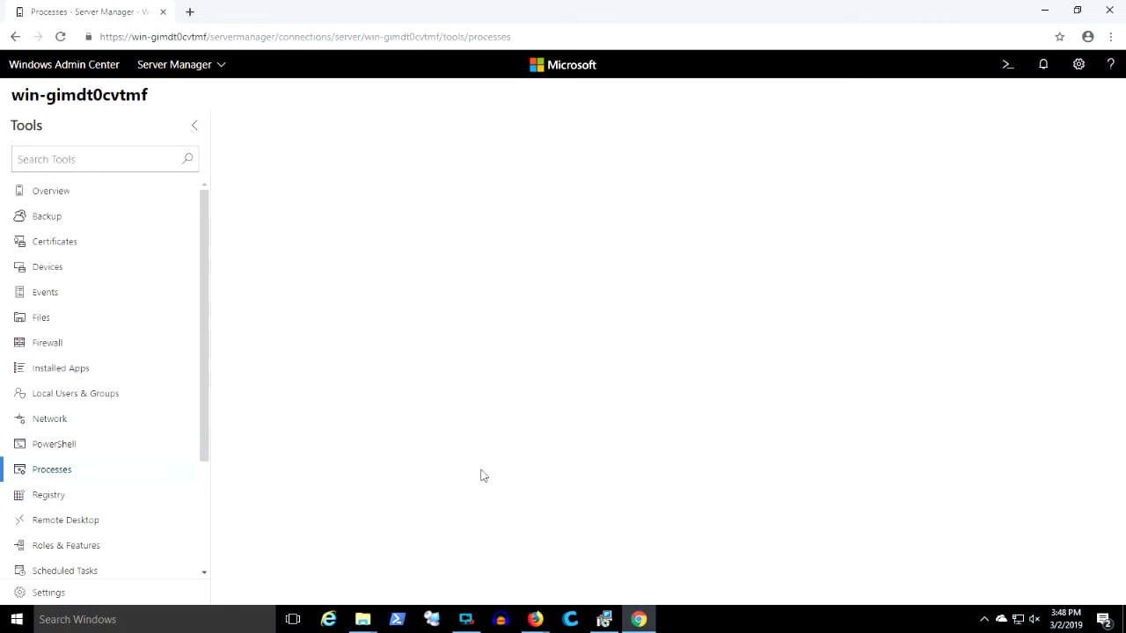
{"action": "left_click", "coordinate": [205, 521]}
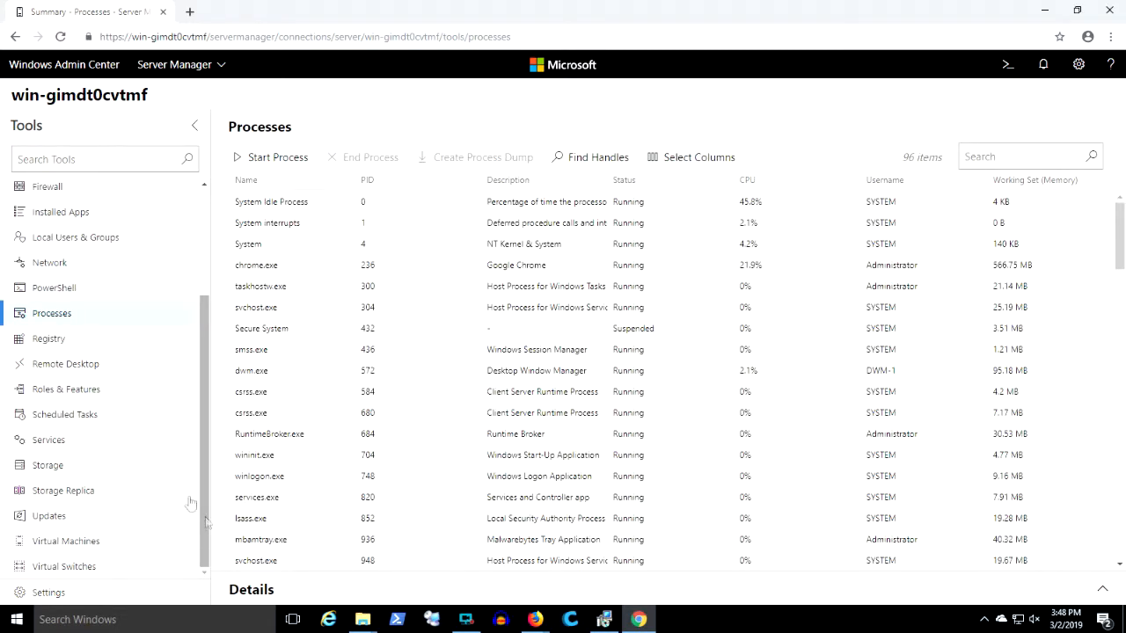
{"action": "left_click", "coordinate": [60, 344]}
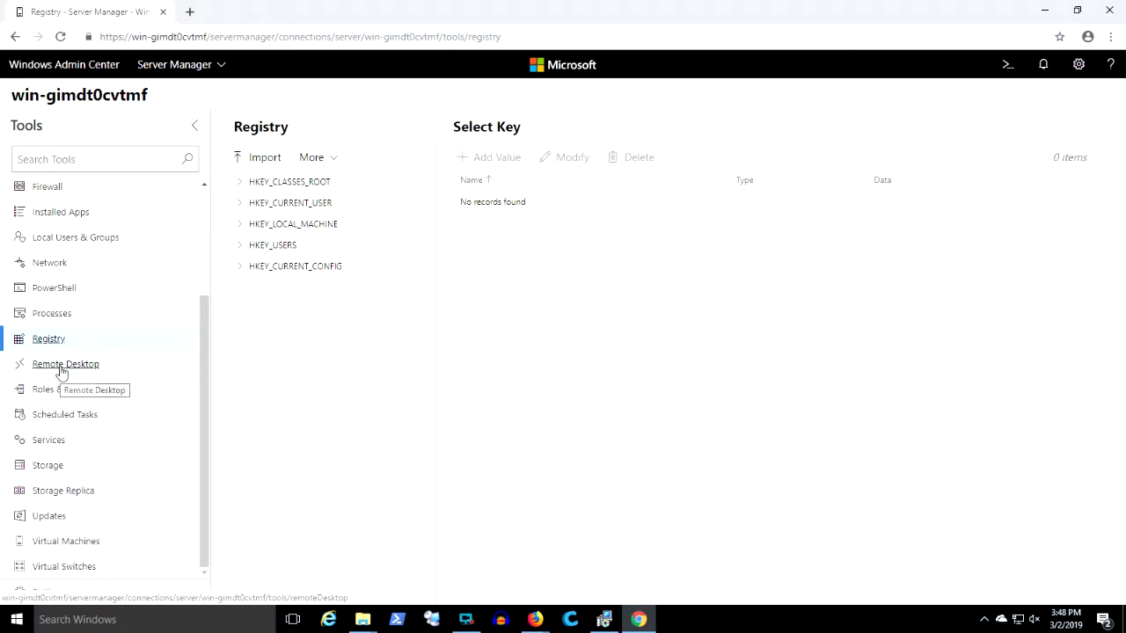
Look through the whole Roles and Features list and the available Windows updates for the server
{"action": "left_click", "coordinate": [61, 398]}
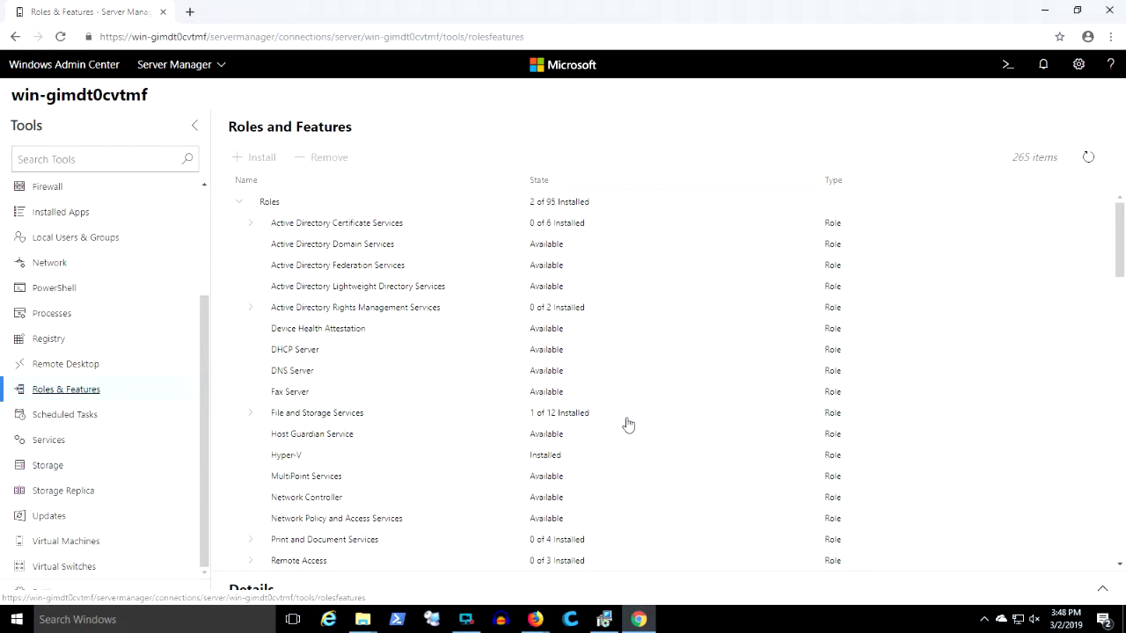
{"action": "scroll", "coordinate": [623, 425], "scroll_direction": "down", "scroll_amount": 15}
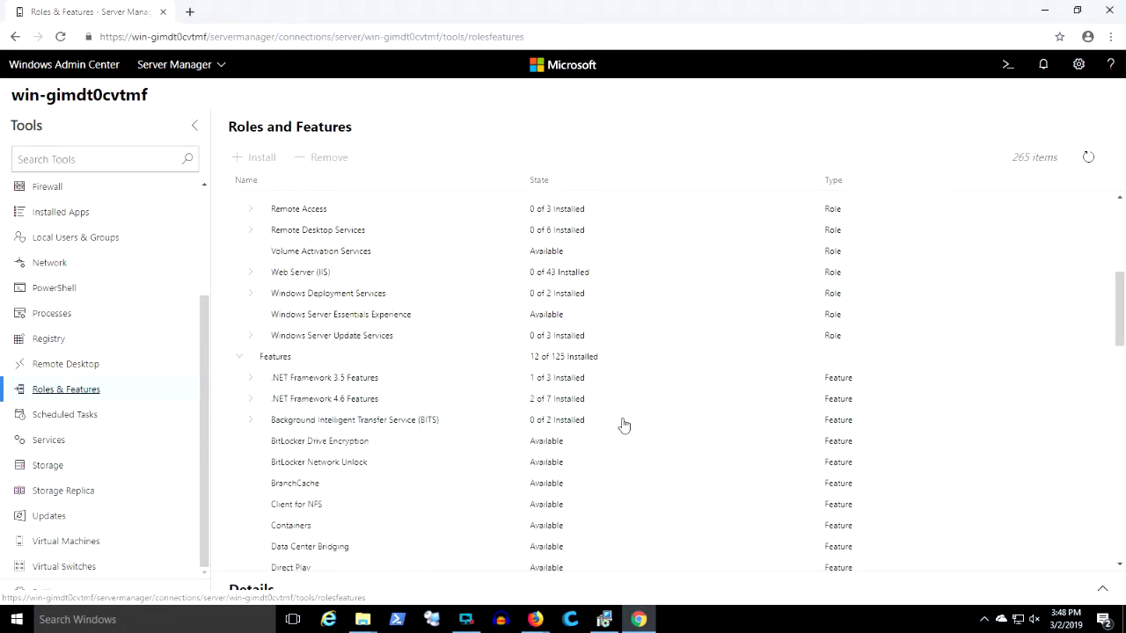
{"action": "scroll", "coordinate": [623, 426], "scroll_direction": "down", "scroll_amount": 15}
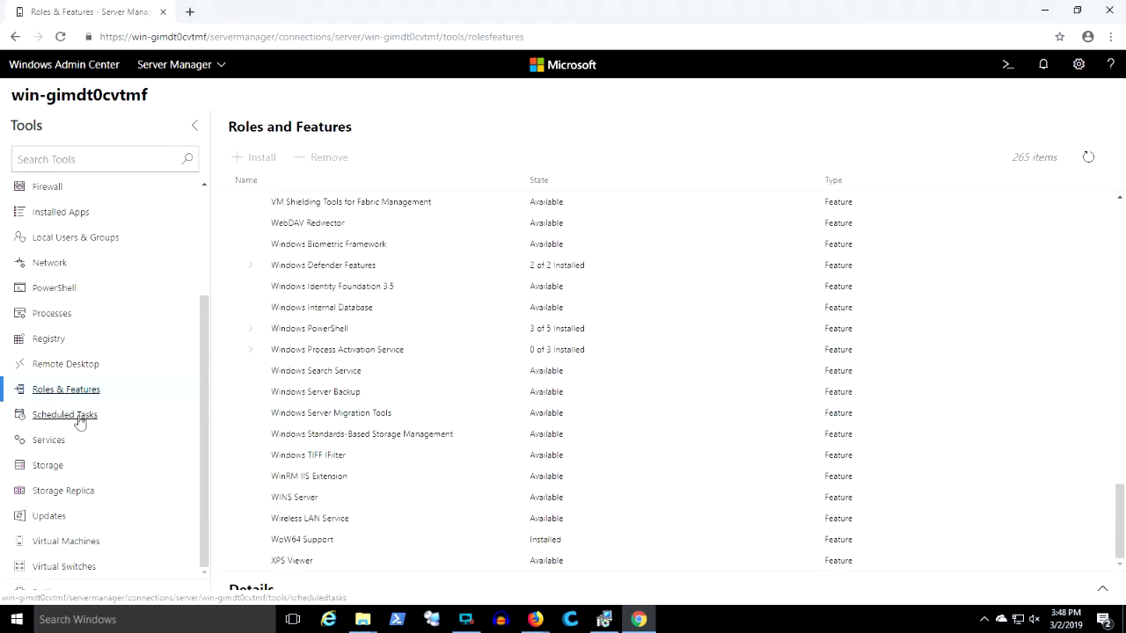
{"action": "left_click", "coordinate": [48, 519]}
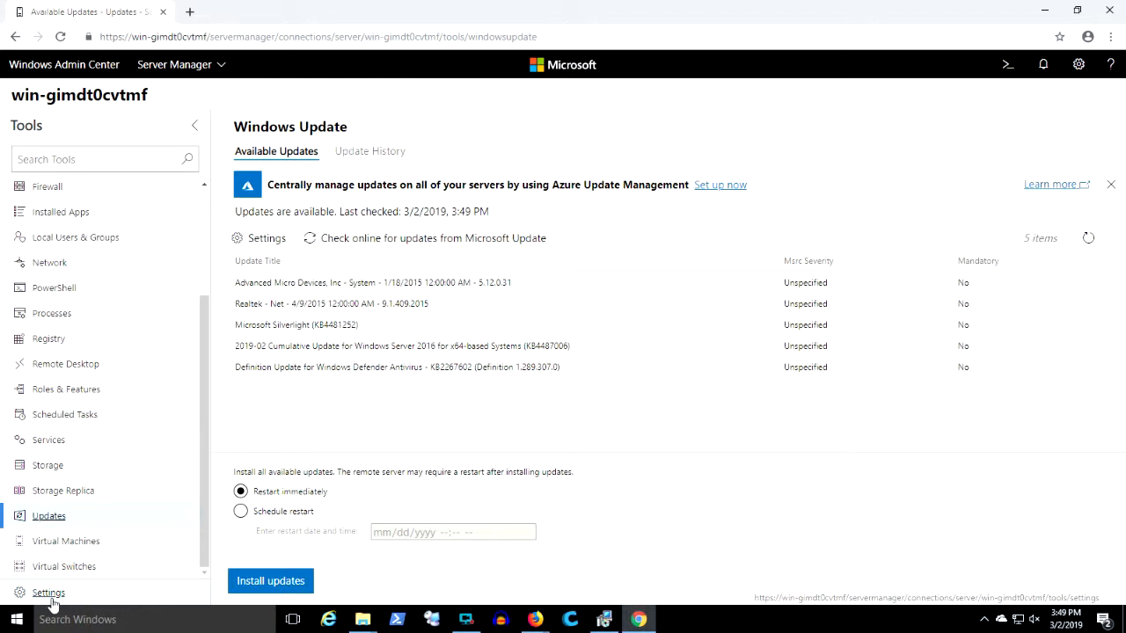
Apply role-based access control in the server's settings, agree to the WinRM service restart, and check the notifications
{"action": "left_click", "coordinate": [49, 593]}
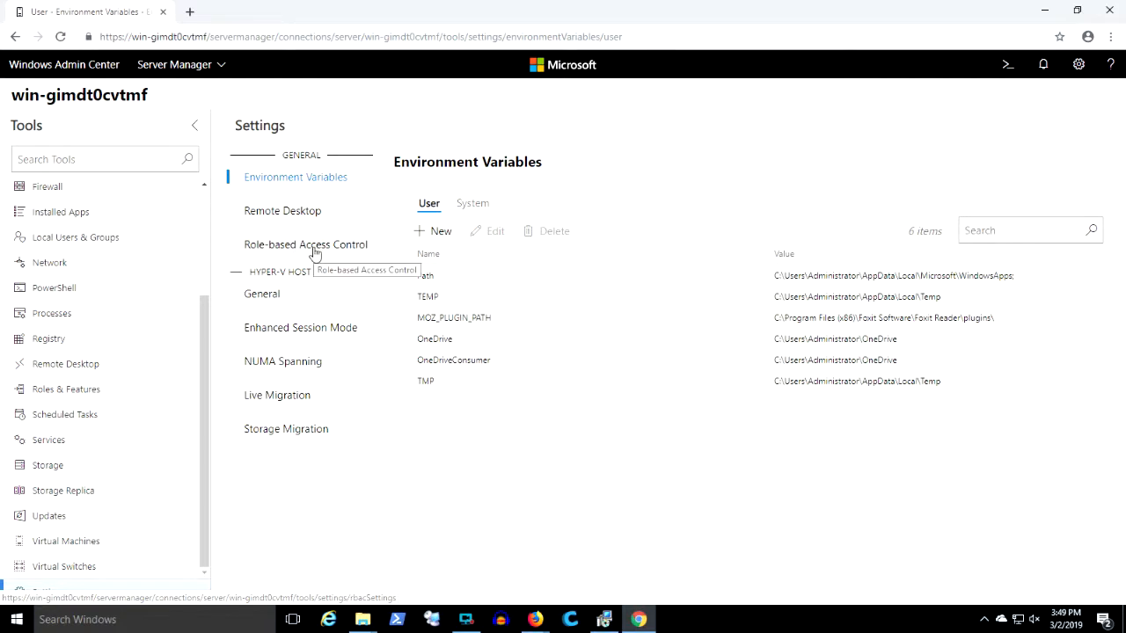
{"action": "left_click_drag", "start_coordinate": [314, 253], "coordinate": [290, 299]}
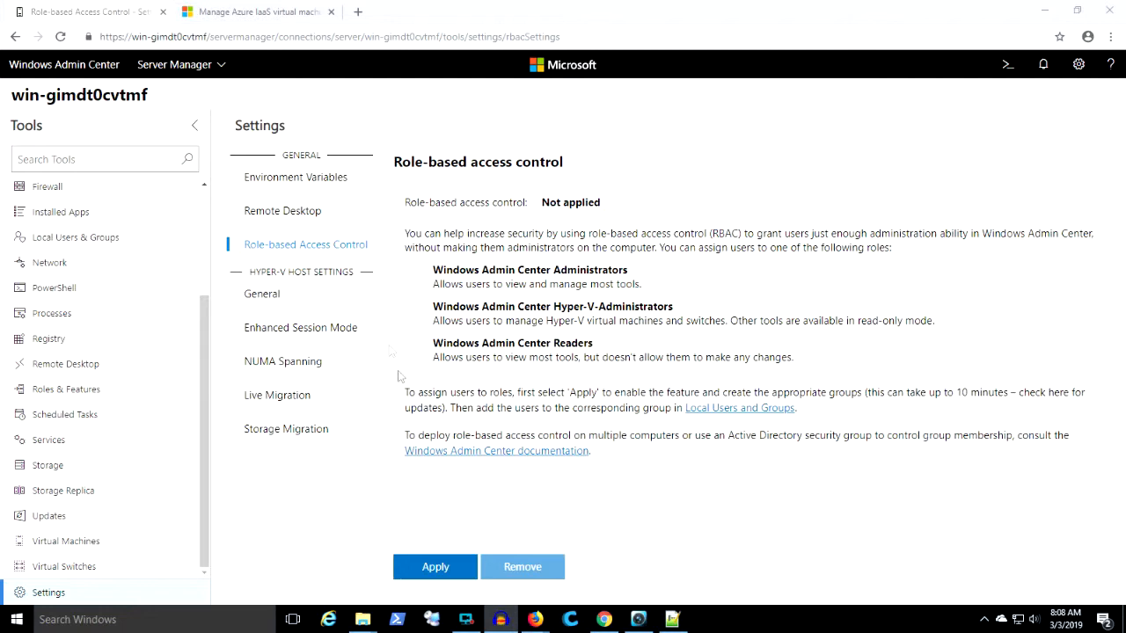
{"action": "left_click", "coordinate": [436, 569]}
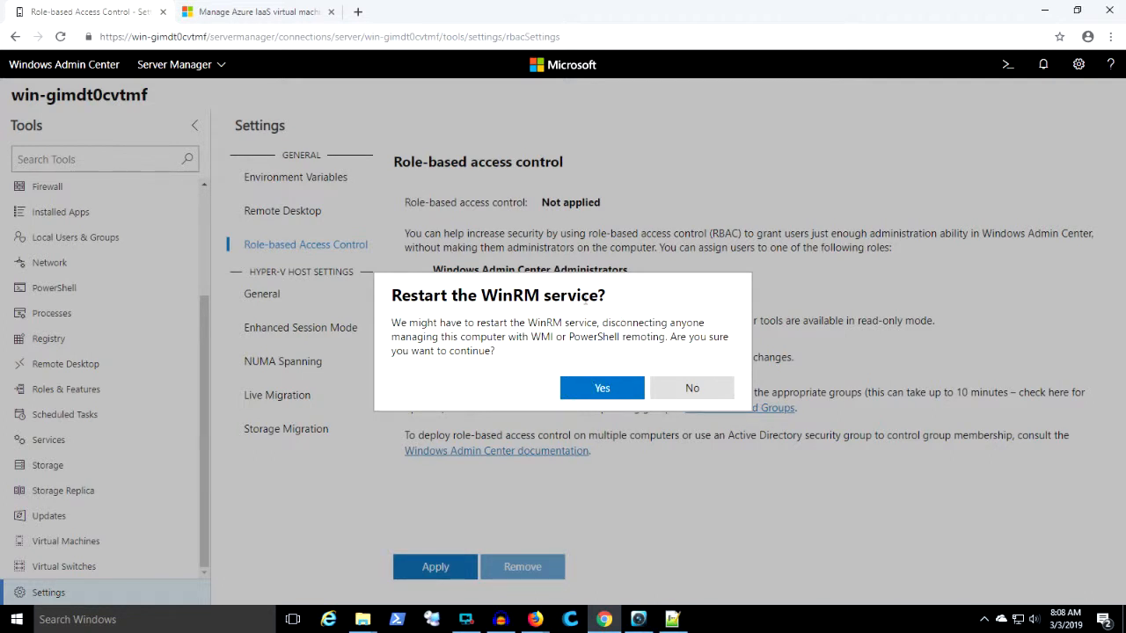
{"action": "left_click", "coordinate": [602, 391]}
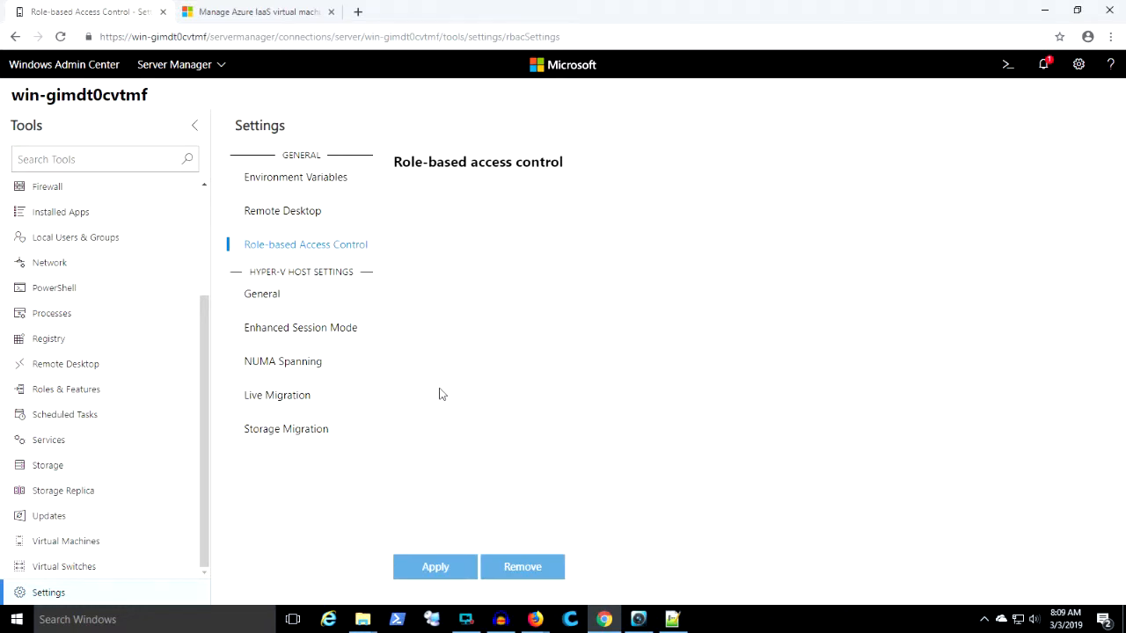
{"action": "left_click", "coordinate": [1043, 68]}
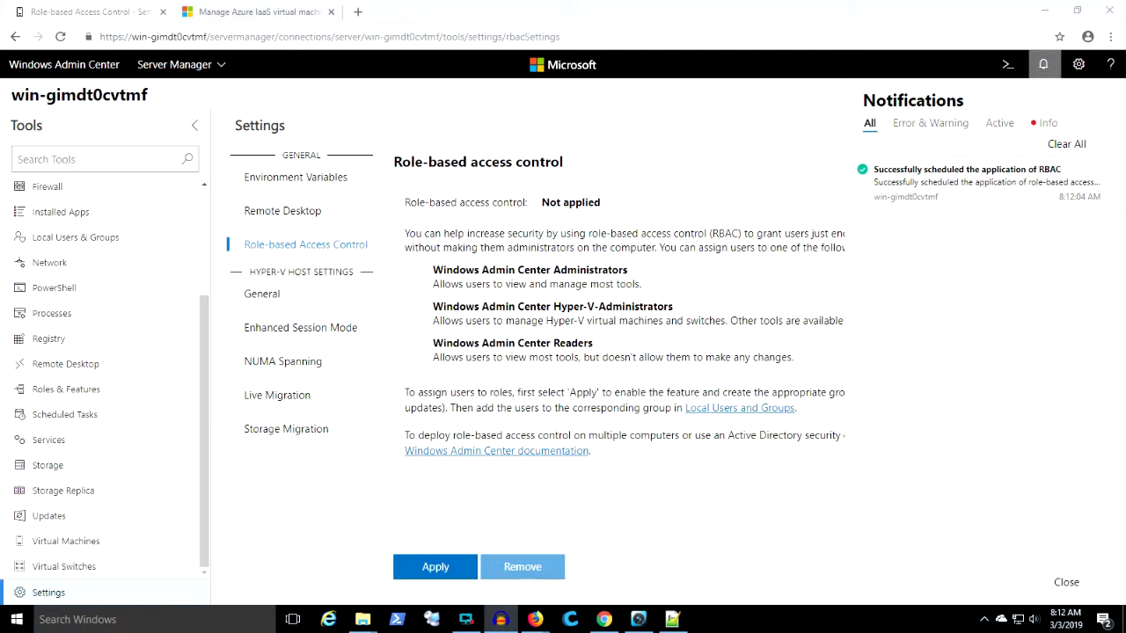
Open Computer Management and list the local groups, with the Name column widened to show full group names
{"action": "right_click", "coordinate": [16, 620]}
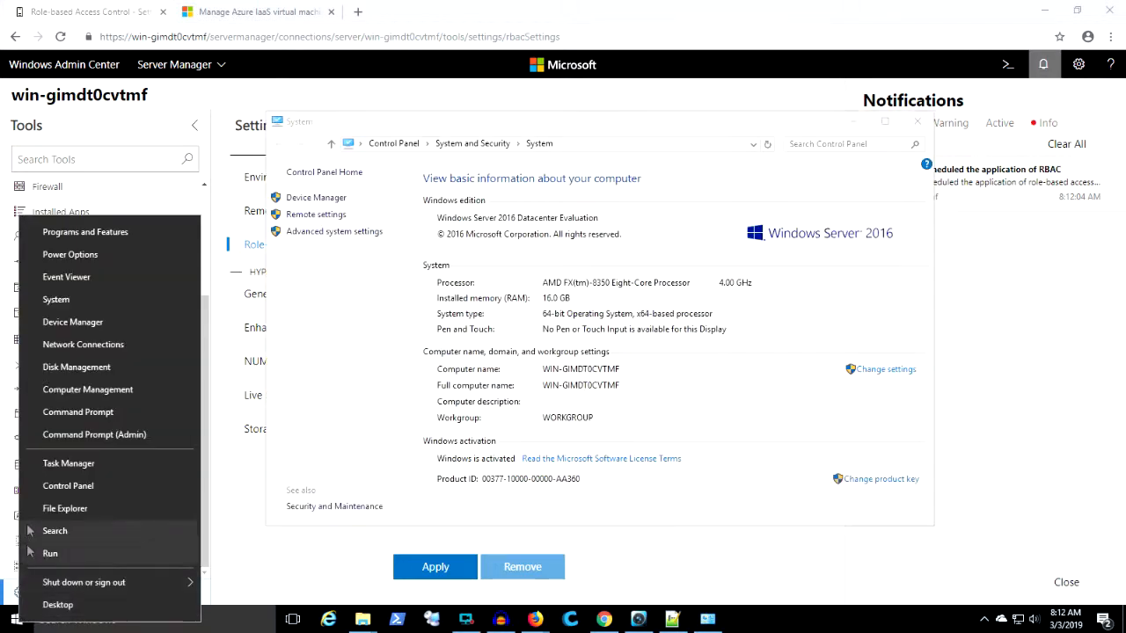
{"action": "left_click", "coordinate": [74, 394]}
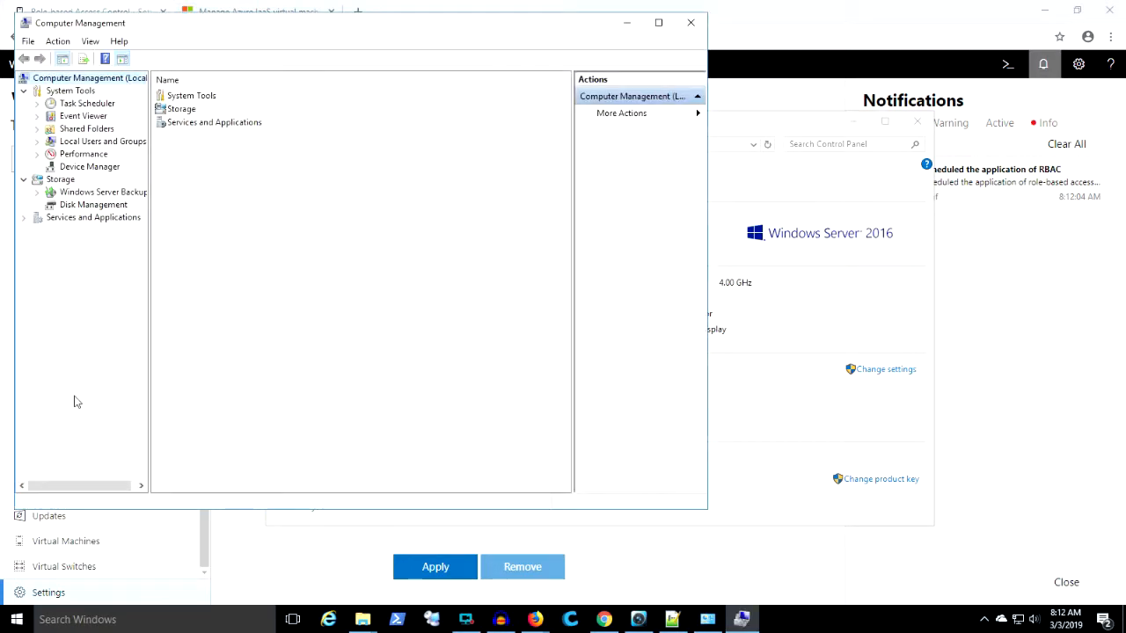
{"action": "left_click", "coordinate": [78, 145]}
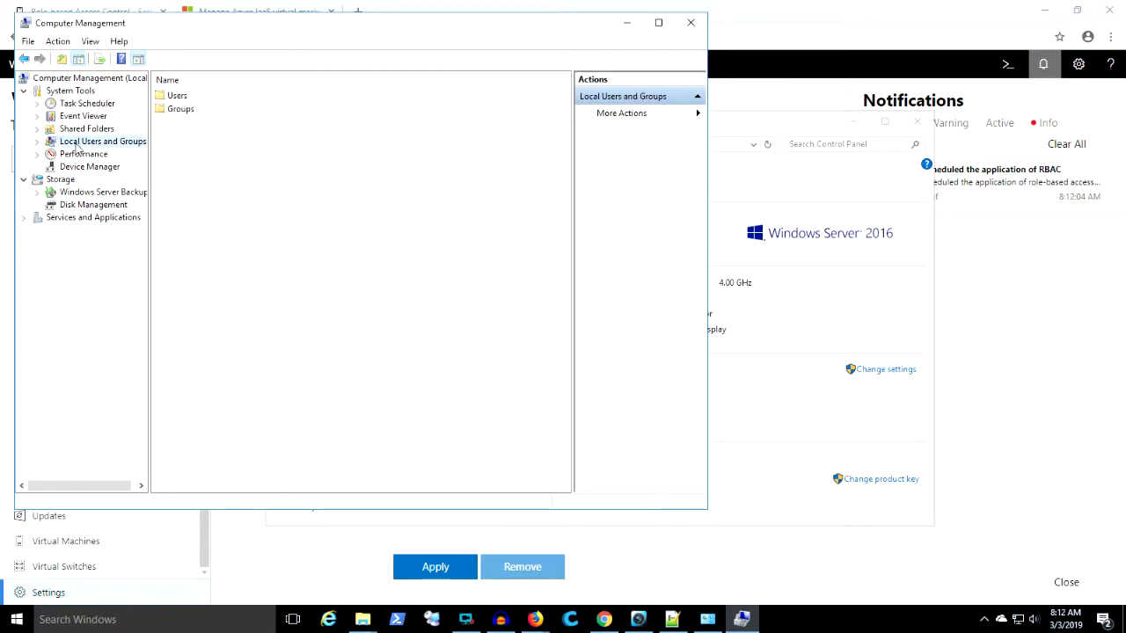
{"action": "double_click", "coordinate": [182, 113]}
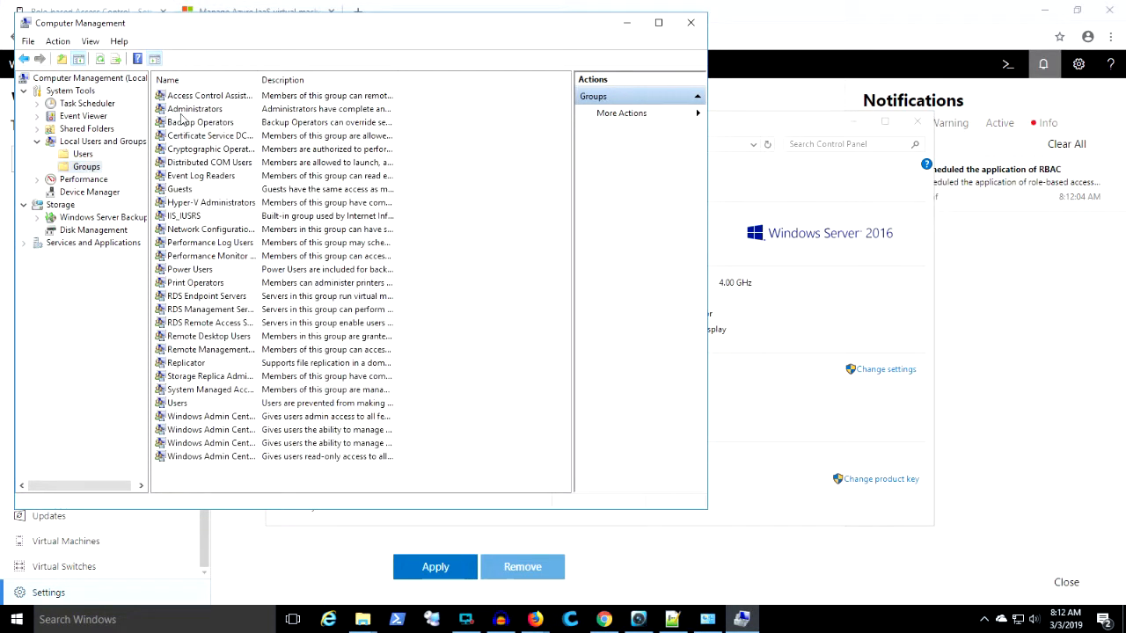
{"action": "double_click", "coordinate": [257, 84]}
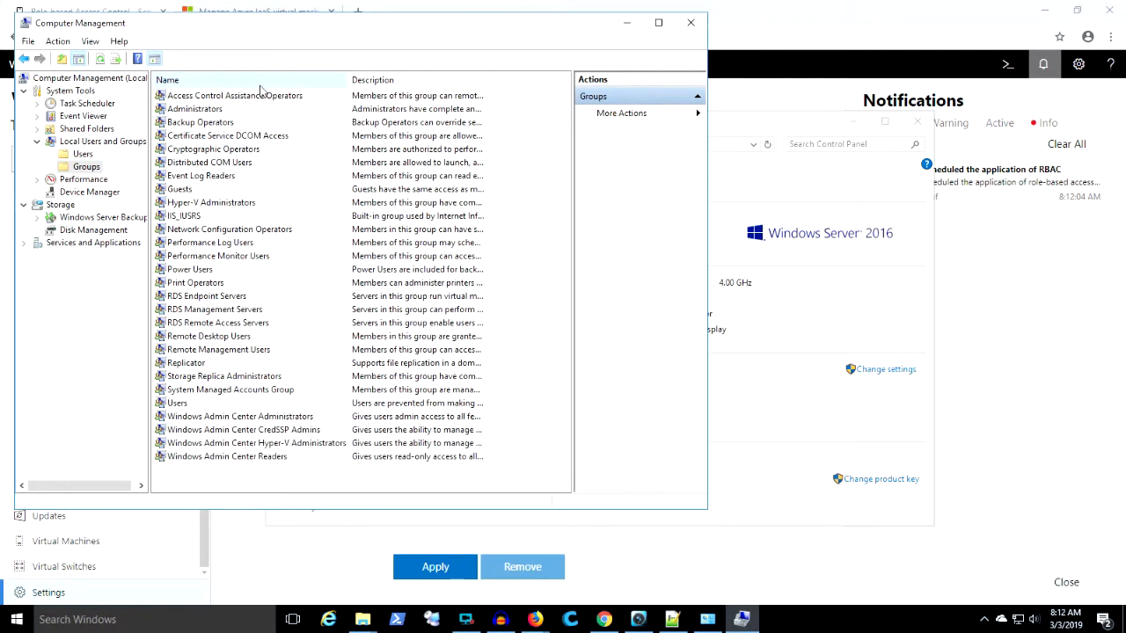
Examine the Windows Admin Center Administrators, CredSSP Admins, Hyper-V Administrators and Readers groups with their full descriptions shown
{"action": "left_click", "coordinate": [281, 418]}
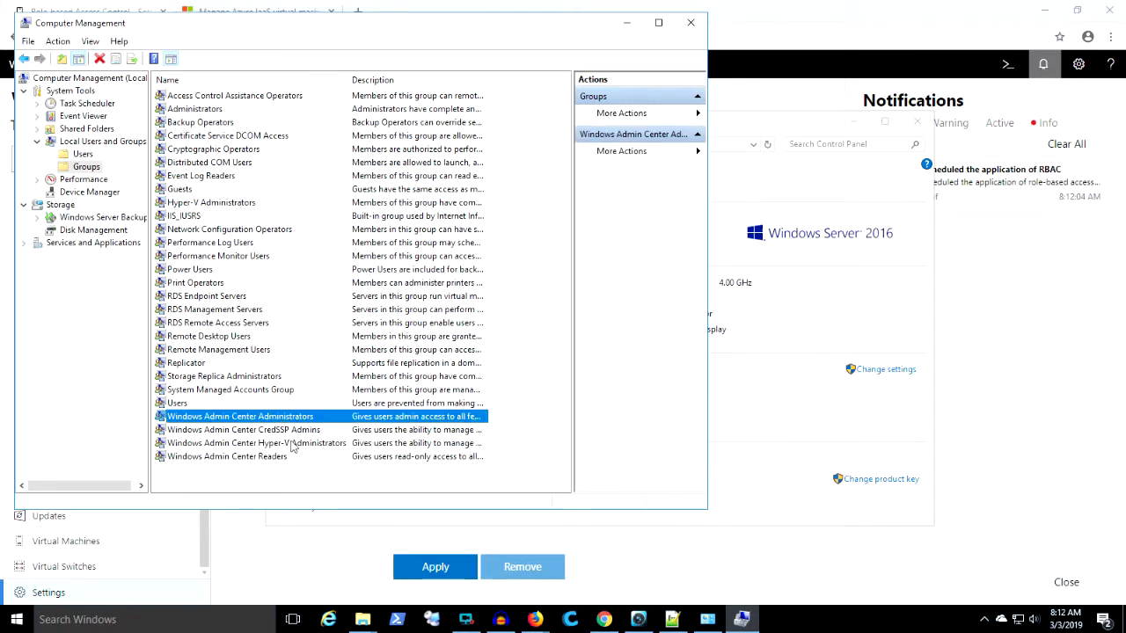
{"action": "left_click", "coordinate": [294, 432]}
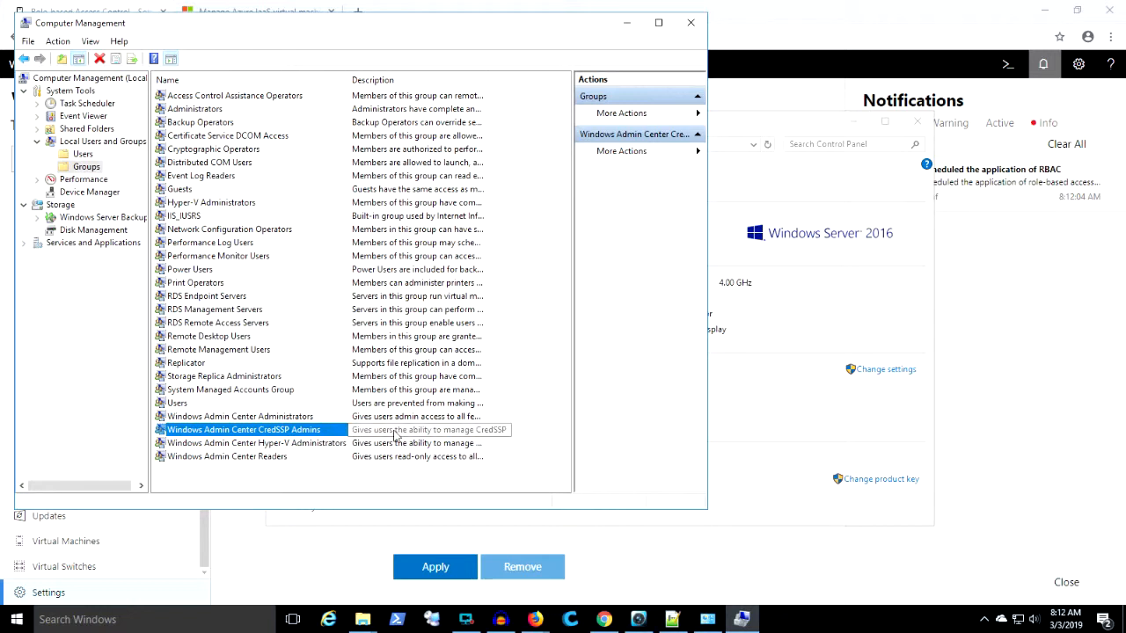
{"action": "double_click", "coordinate": [488, 79]}
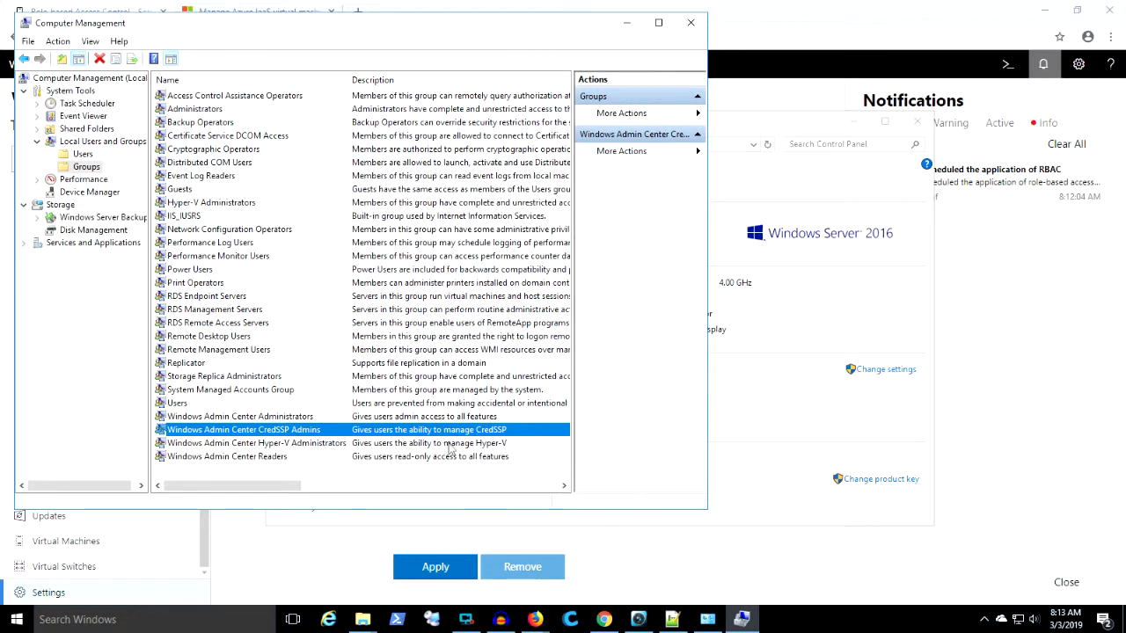
{"action": "left_click", "coordinate": [234, 458]}
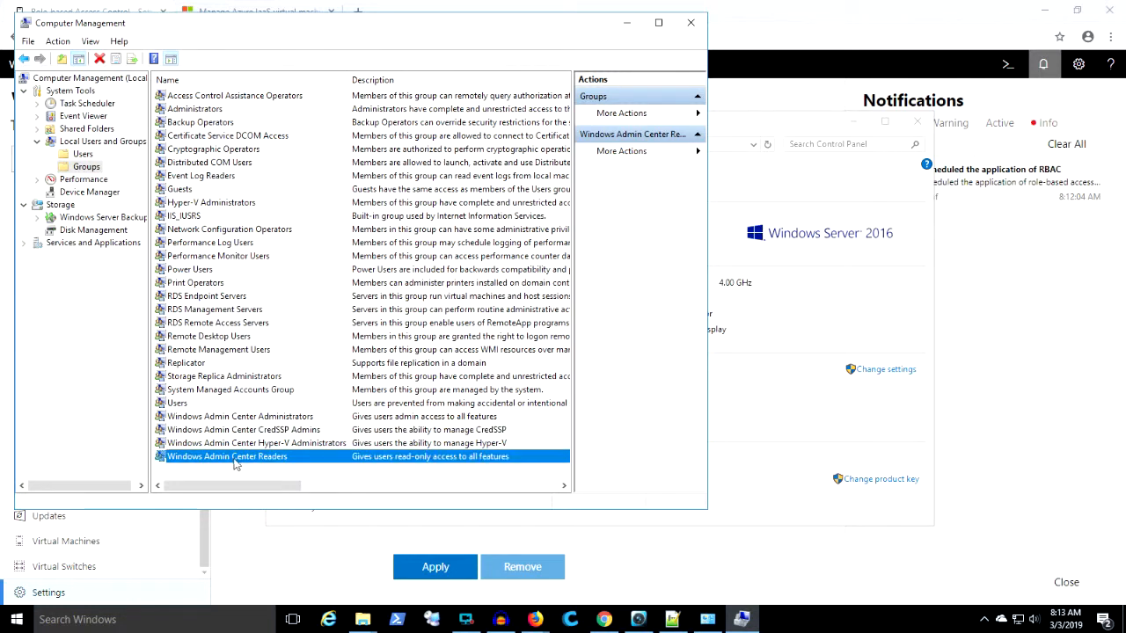
{"action": "left_click", "coordinate": [270, 420]}
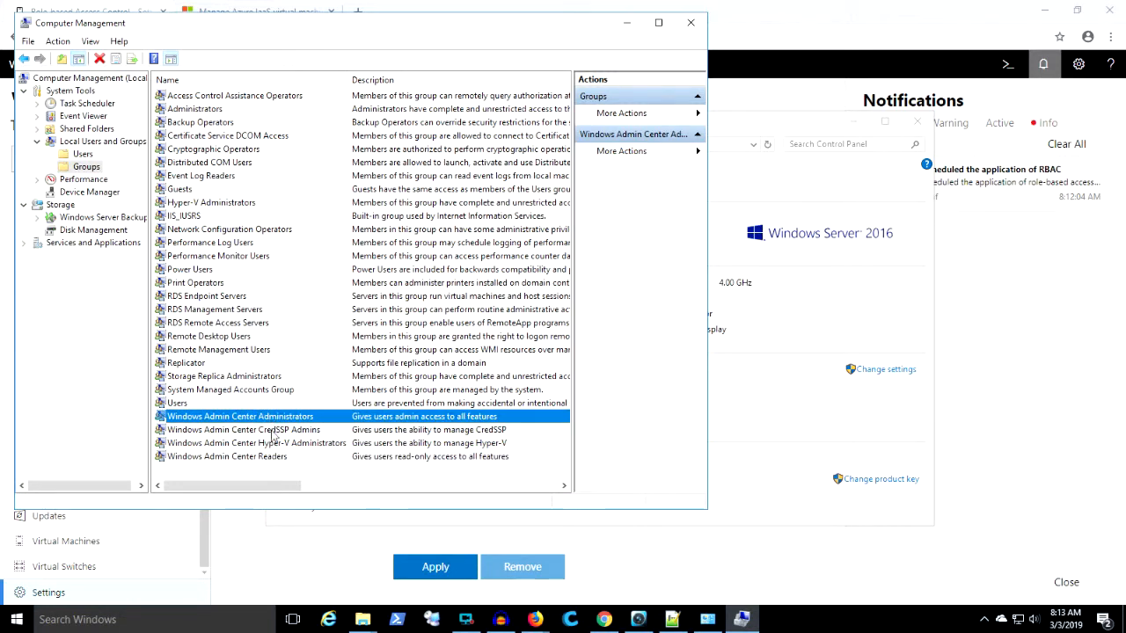
Go through the Windows Admin Center CredSSP Admins, Hyper-V Administrators and Readers groups one by one, checking each description
{"action": "left_click", "coordinate": [273, 432]}
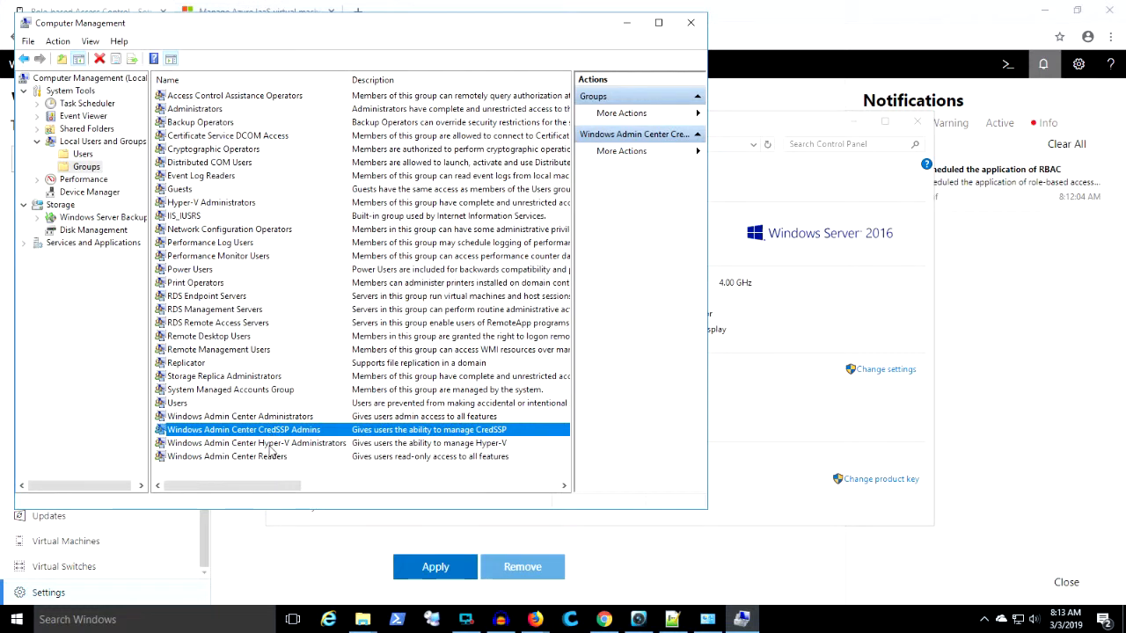
{"action": "left_click", "coordinate": [273, 444]}
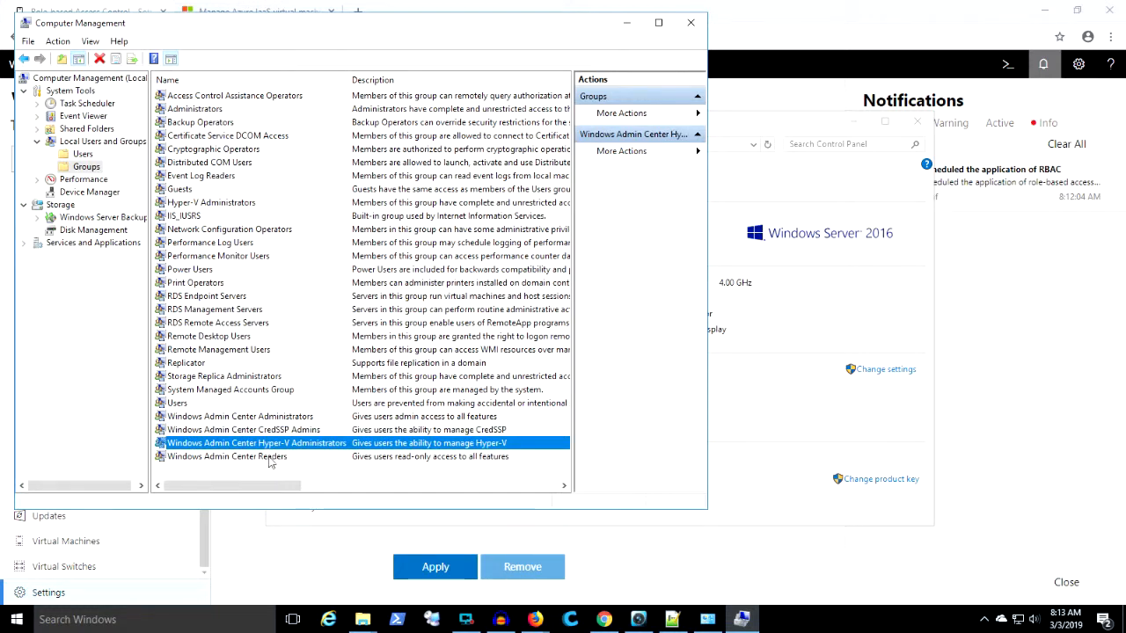
{"action": "left_click", "coordinate": [270, 458]}
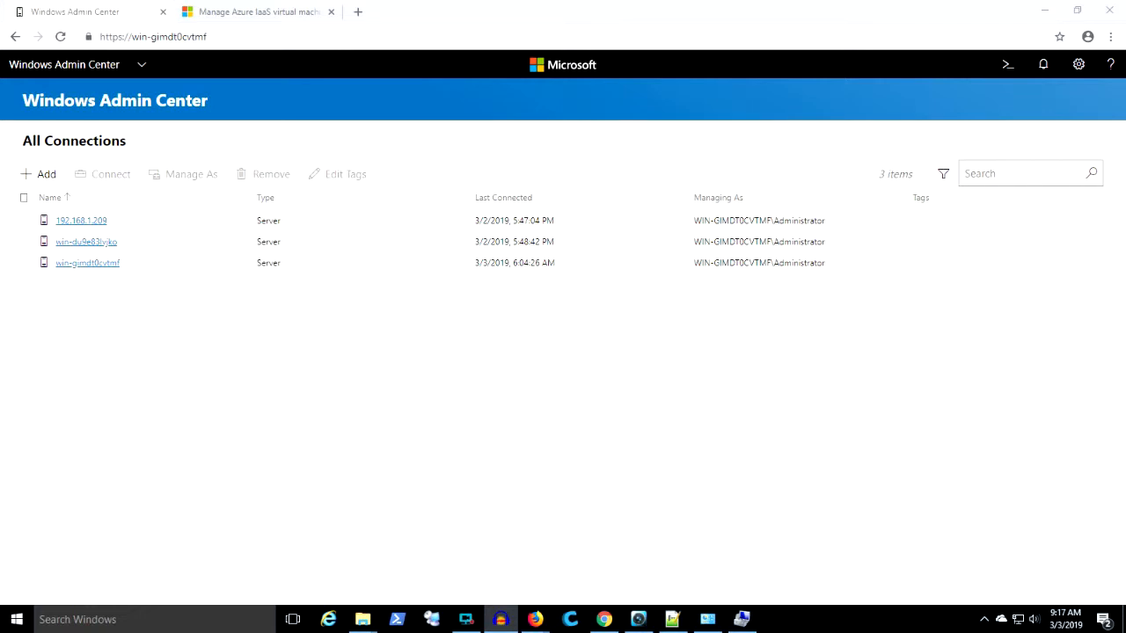
Connect to the win-du9e83lvjko server and review the summary and inventory of its virtual machines
{"action": "left_click", "coordinate": [78, 246]}
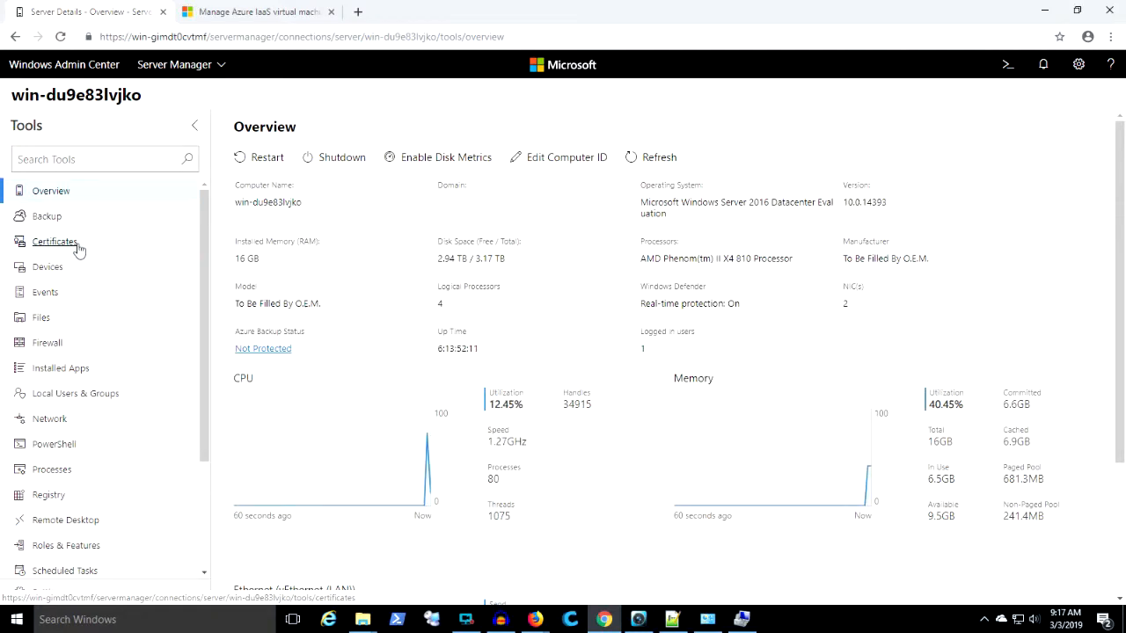
{"action": "scroll", "coordinate": [97, 356], "scroll_direction": "down", "scroll_amount": 2}
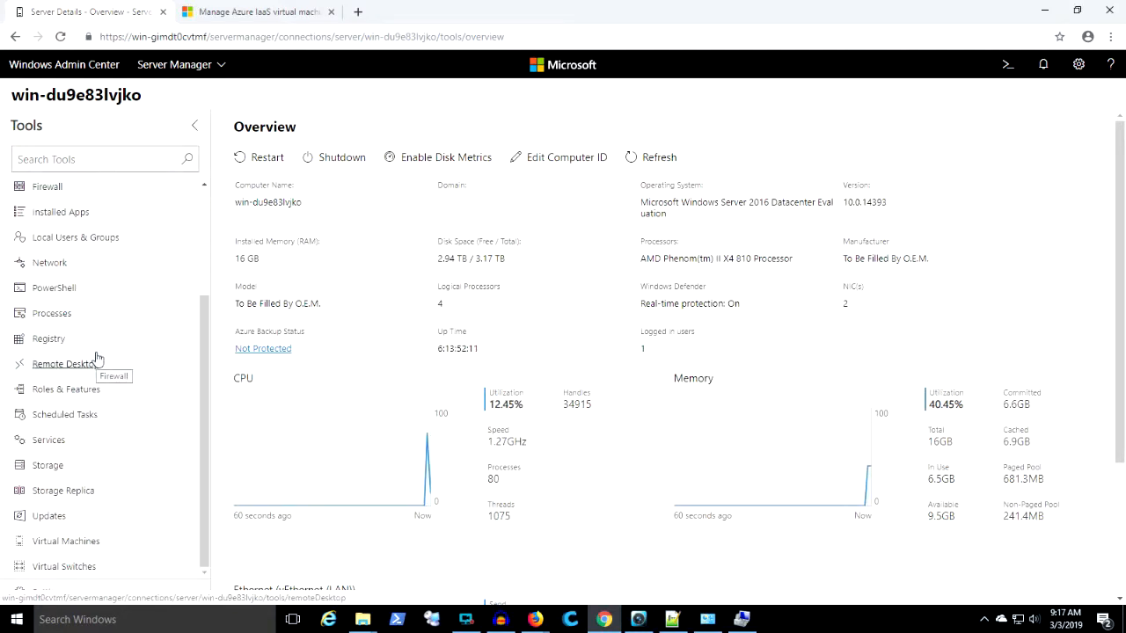
{"action": "left_click", "coordinate": [82, 542]}
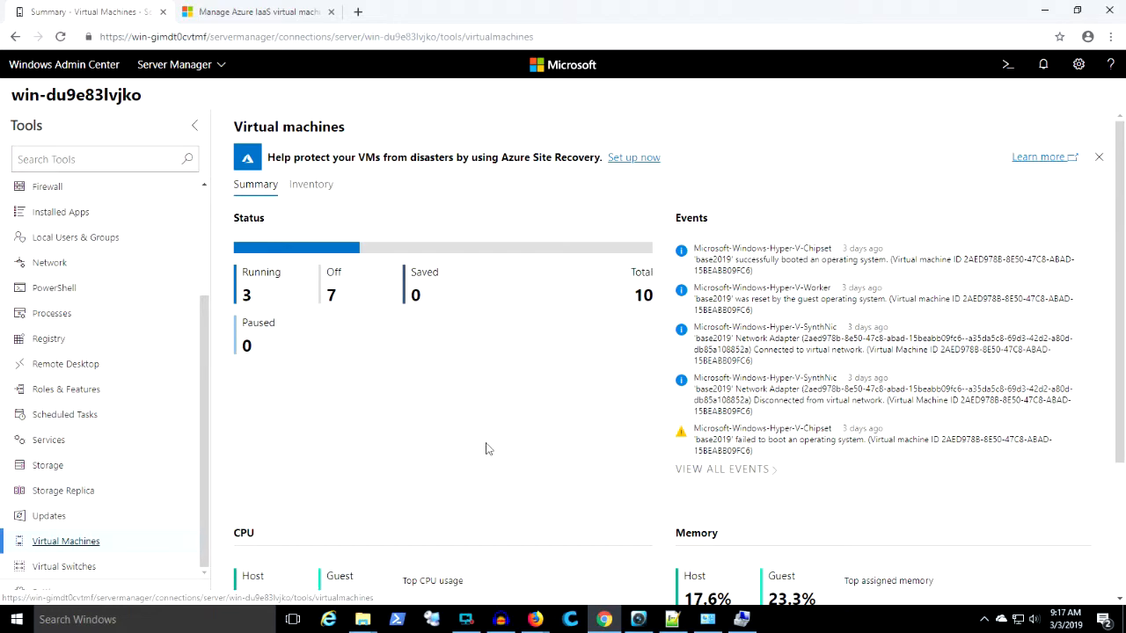
{"action": "scroll", "coordinate": [487, 449], "scroll_direction": "down", "scroll_amount": 2}
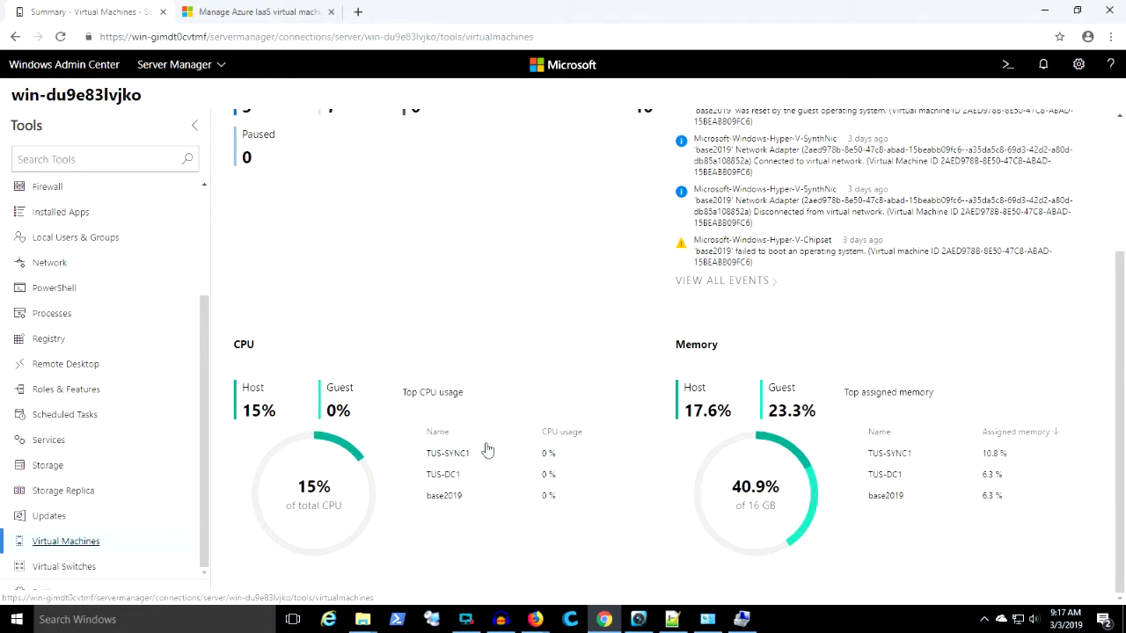
{"action": "scroll", "coordinate": [486, 448], "scroll_direction": "up", "scroll_amount": 2}
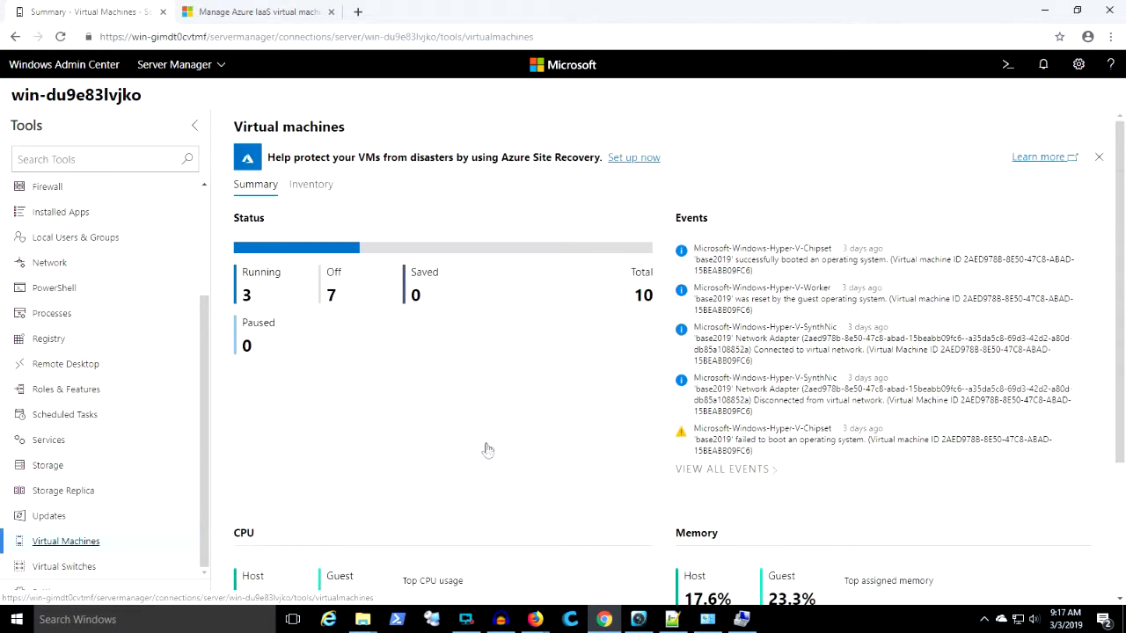
{"action": "left_click", "coordinate": [313, 189]}
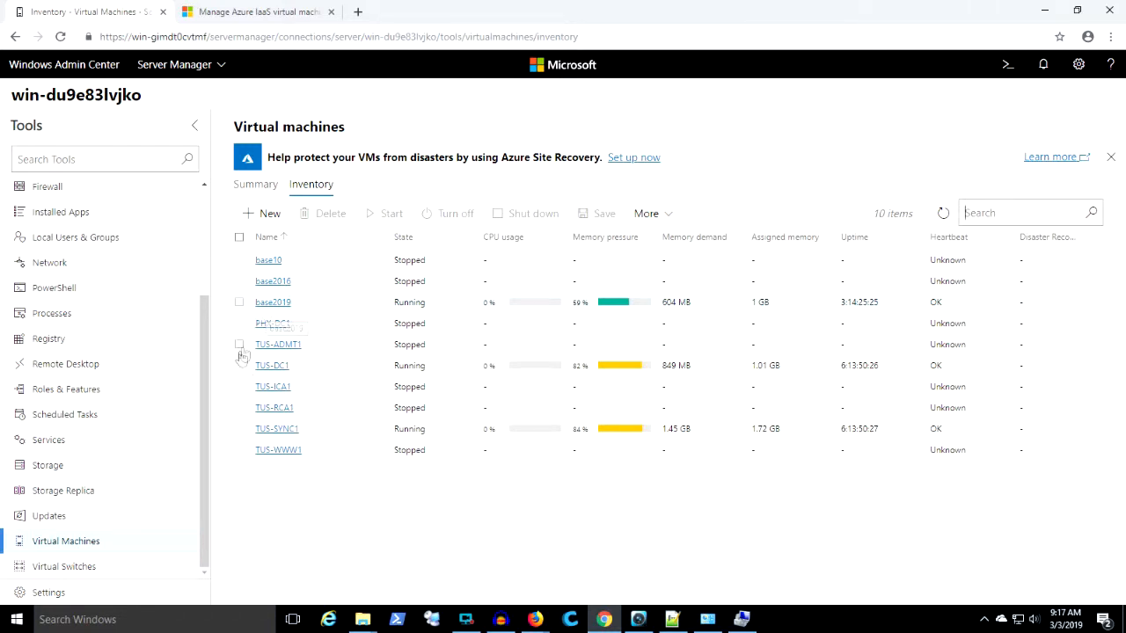
Start a Remote Desktop session to win-du9e83lvjko, accept its certificate without being asked again, and enter the account password to connect
{"action": "left_click", "coordinate": [67, 368]}
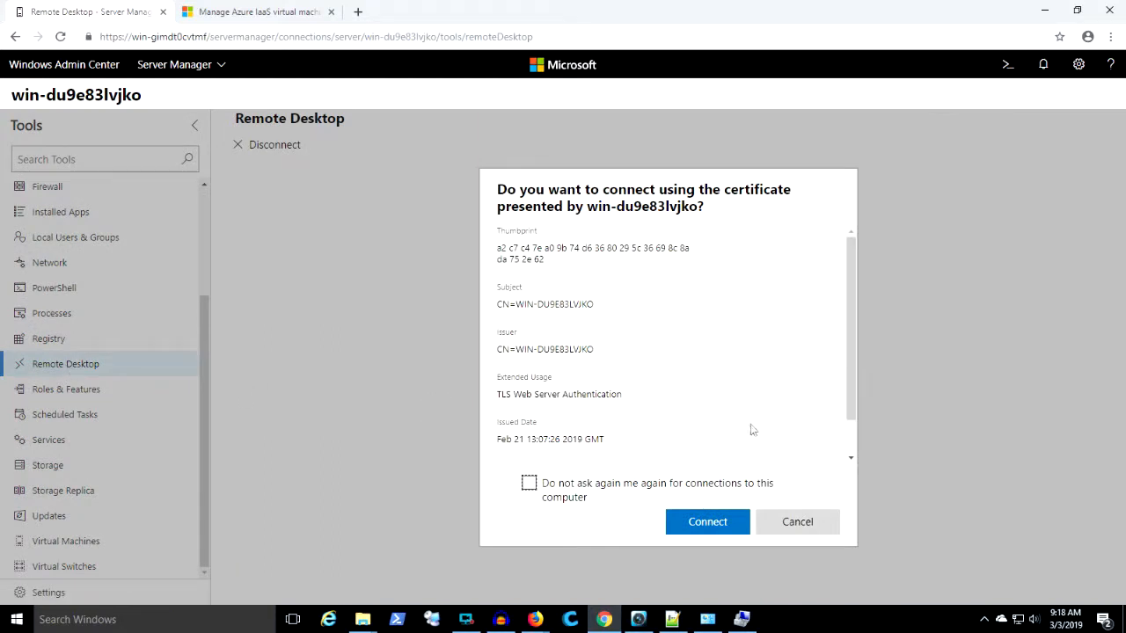
{"action": "left_click", "coordinate": [627, 486]}
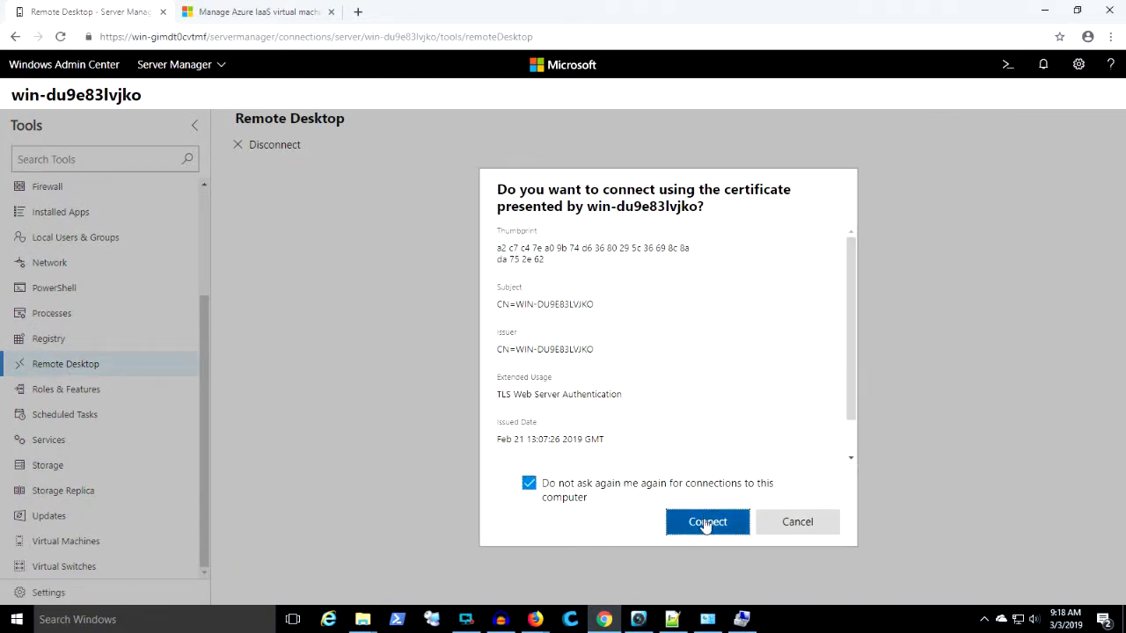
{"action": "left_click", "coordinate": [704, 521]}
{"action": "left_click", "coordinate": [845, 252]}
{"action": "type", "text": "•••••••"}
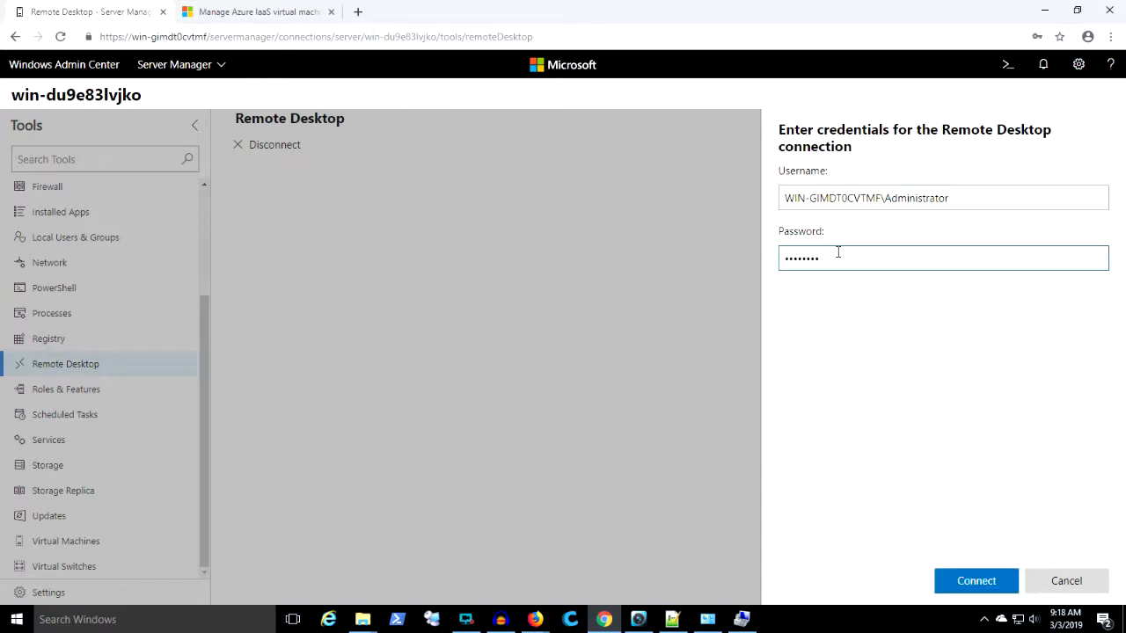
{"action": "key", "text": "Return"}
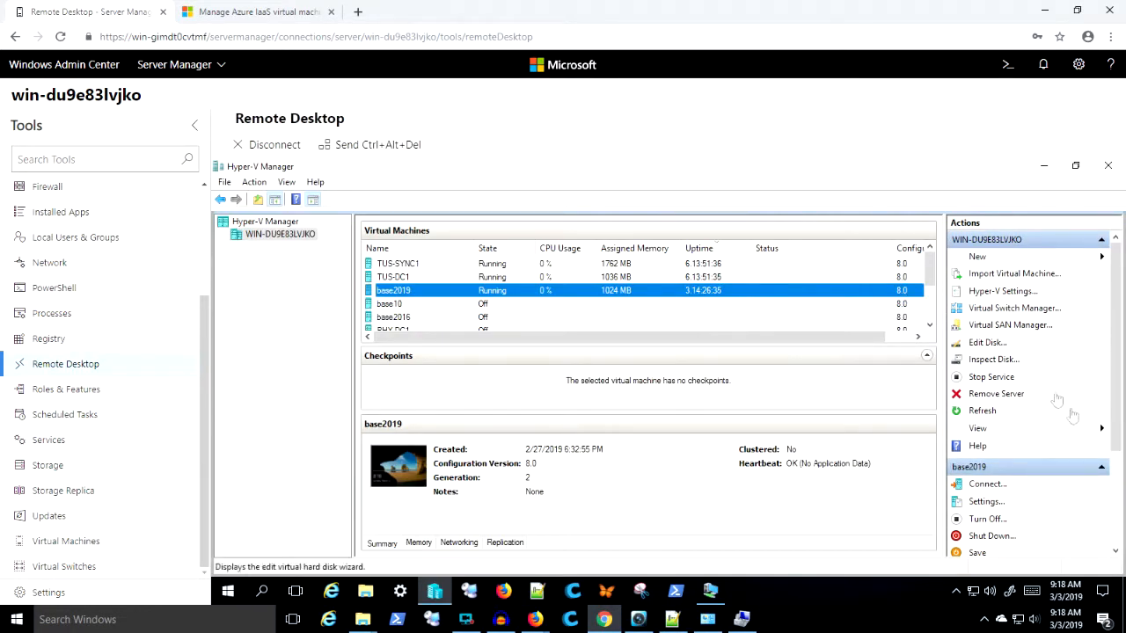
Look through the Hyper-V Manager actions available for base2019 and sign out of the remote session
{"action": "left_click_drag", "start_coordinate": [1119, 449], "coordinate": [1119, 609]}
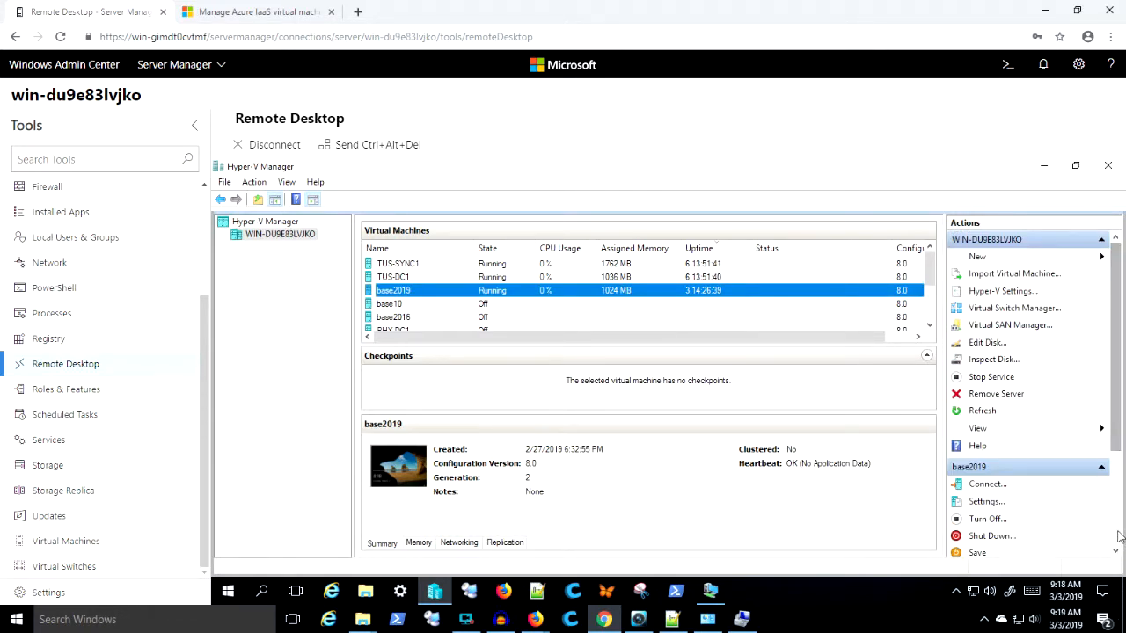
{"action": "left_click", "coordinate": [1119, 536]}
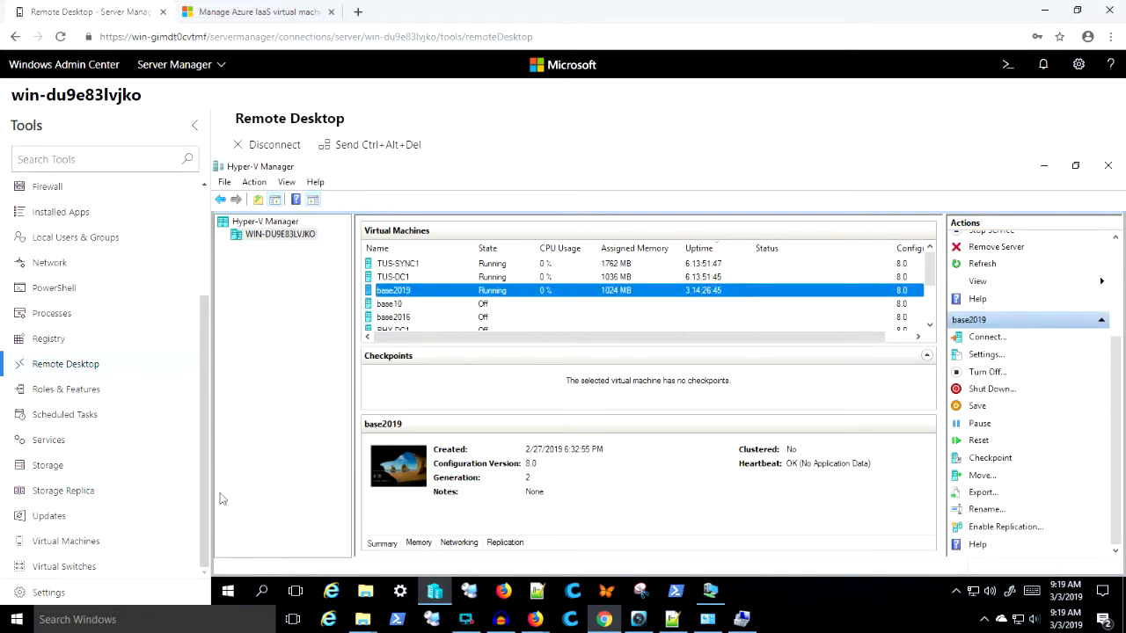
{"action": "right_click", "coordinate": [228, 595]}
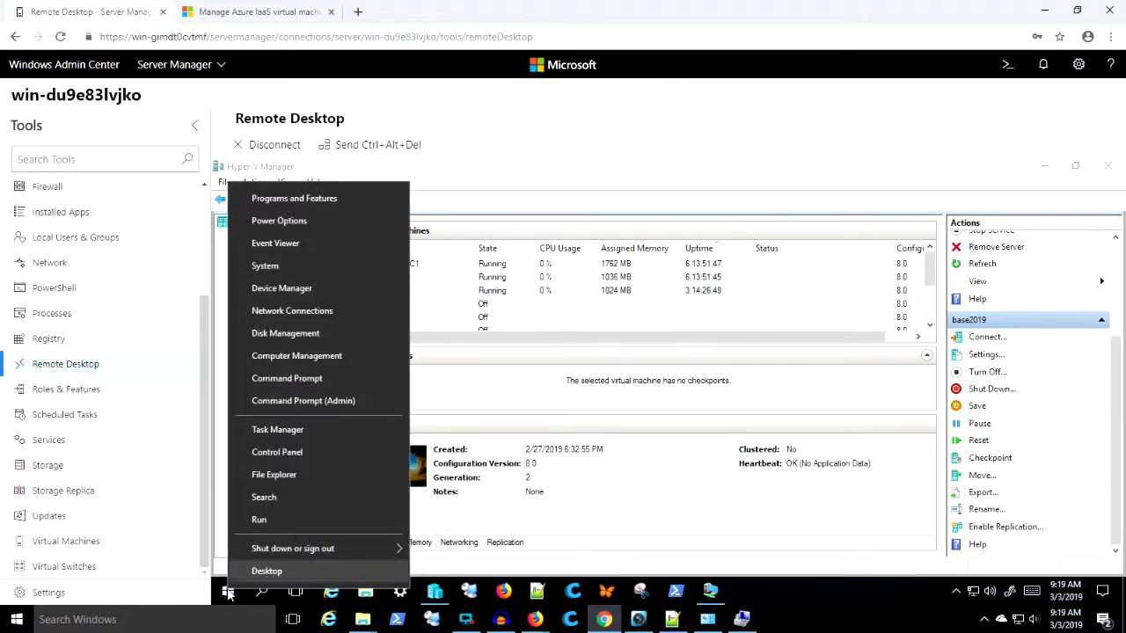
{"action": "mouse_move", "coordinate": [331, 552]}
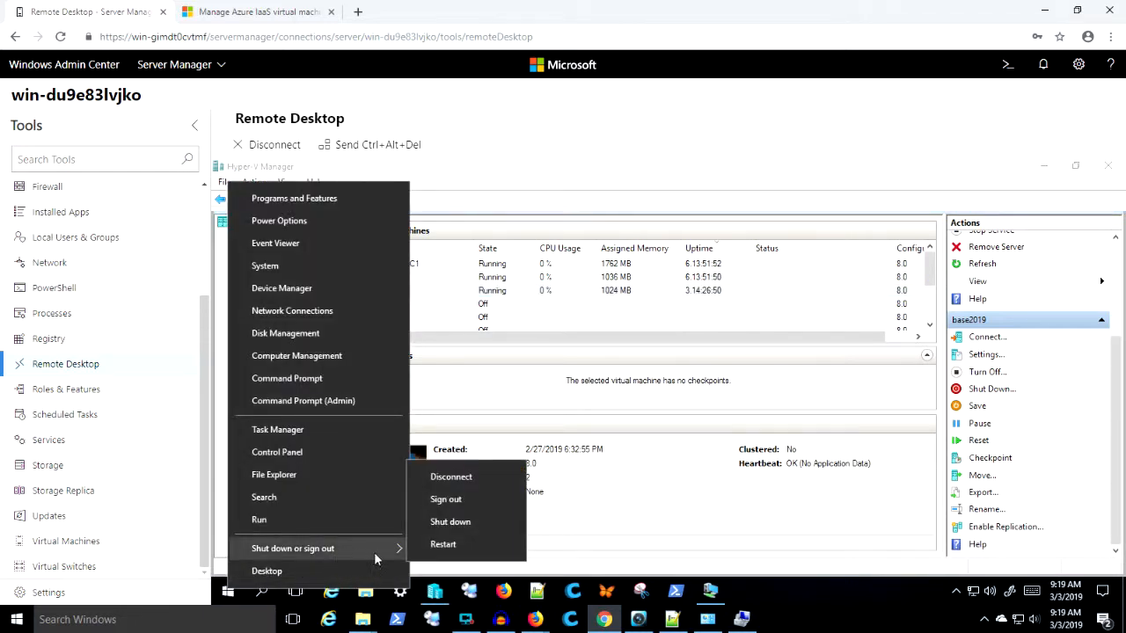
{"action": "left_click", "coordinate": [459, 508]}
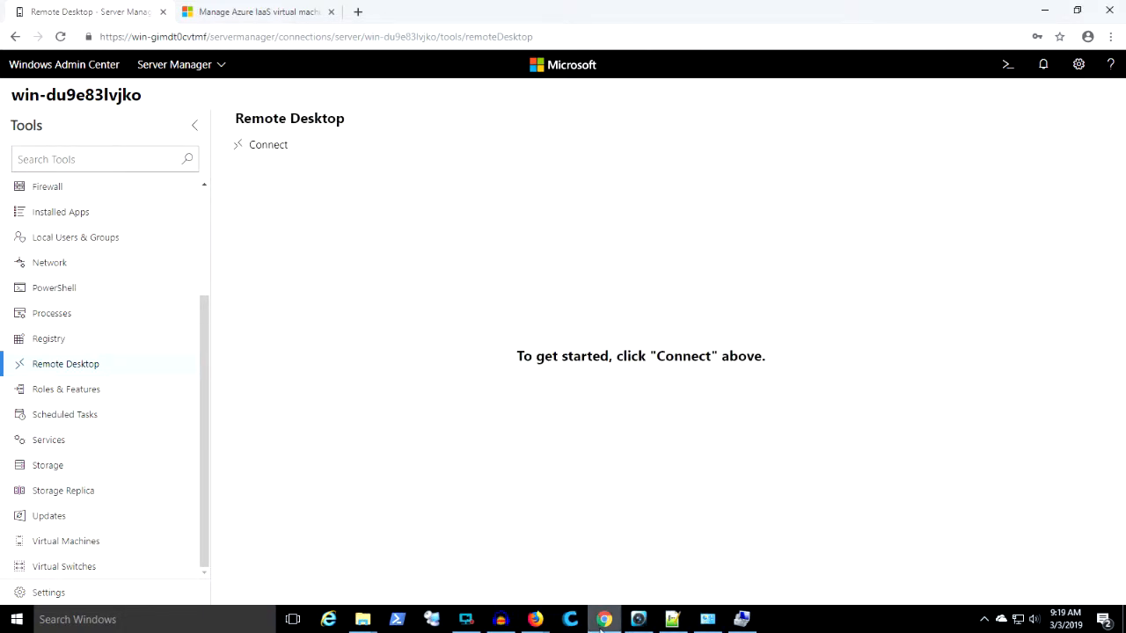
Show the Microsoft documentation article on managing Azure IaaS virtual machines with Windows Admin Center
{"action": "left_click", "coordinate": [276, 16]}
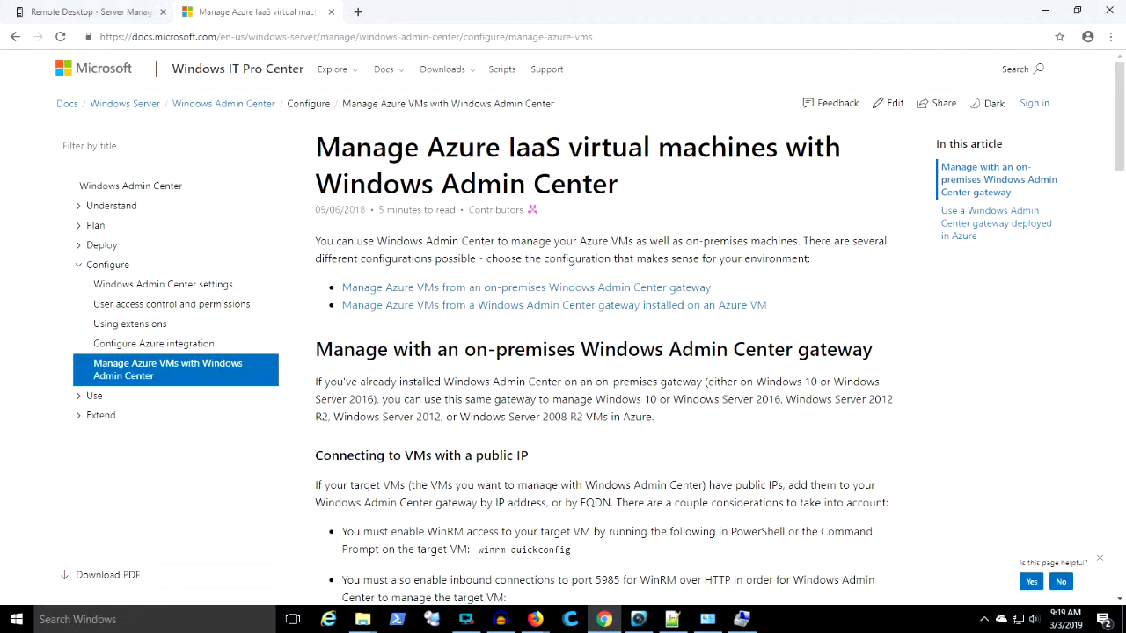
{"action": "key", "text": "alt+Tab"}
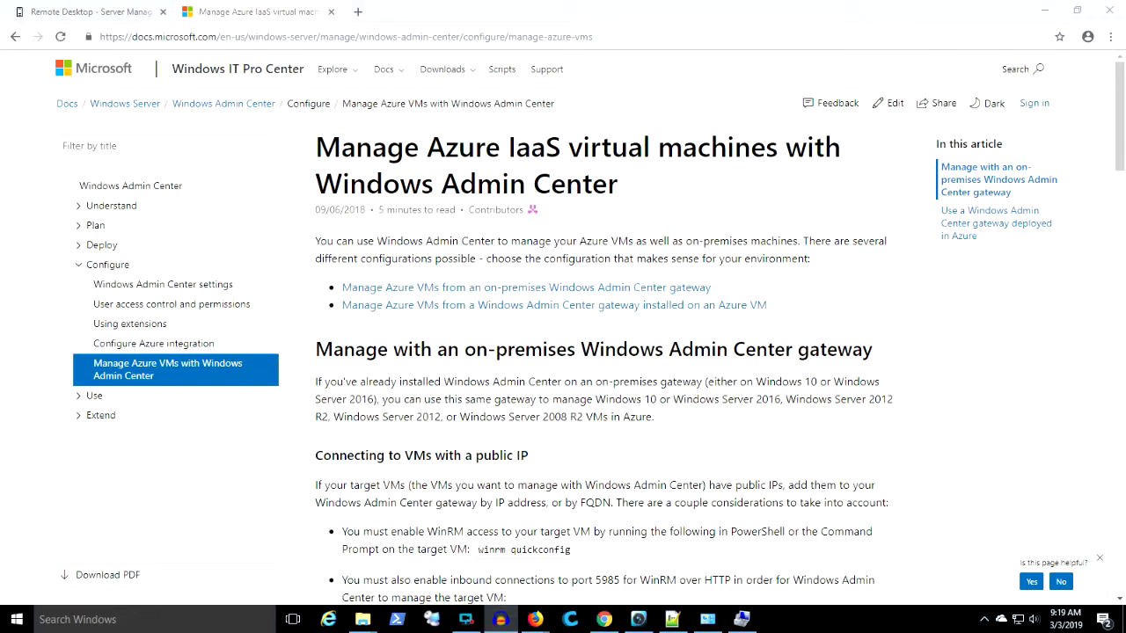